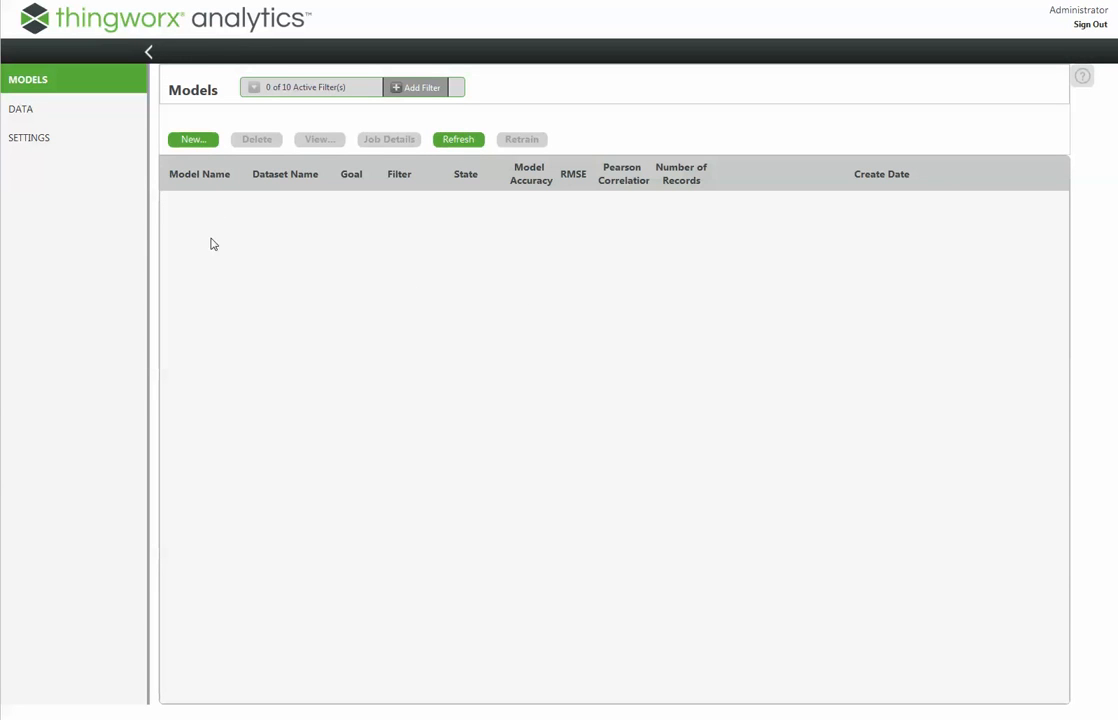
# - Check the available datasets, then start a new predictive model named Grinder_Error_Model
pyautogui.click(18, 116)
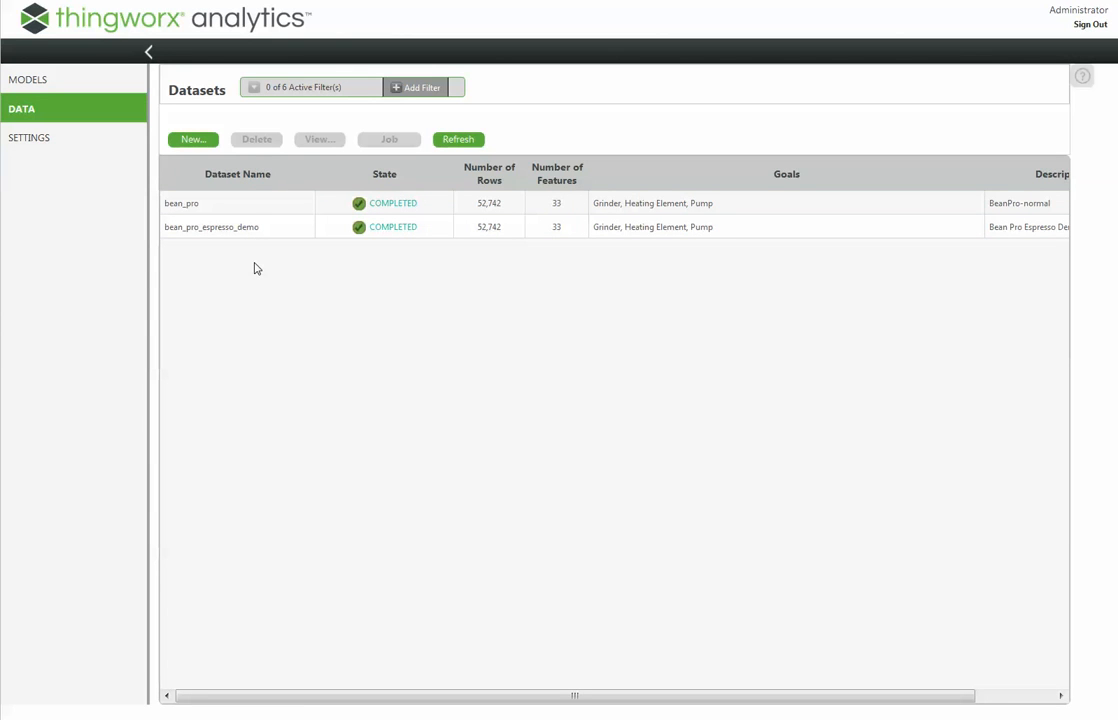
pyautogui.click(18, 80)
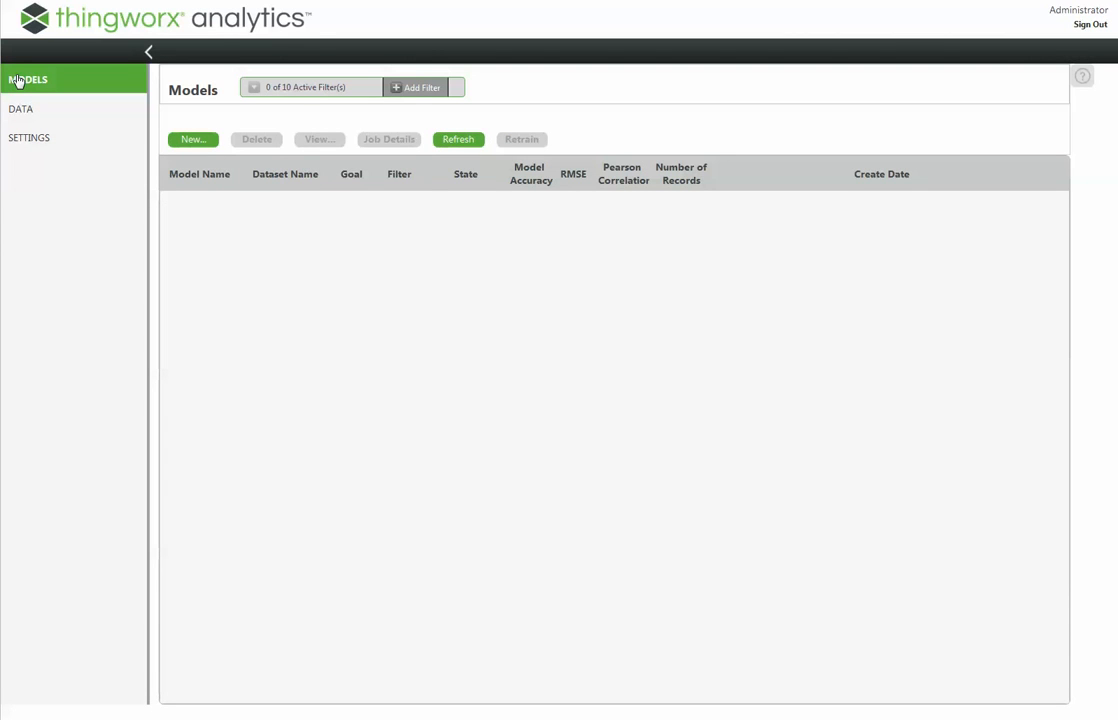
pyautogui.click(178, 142)
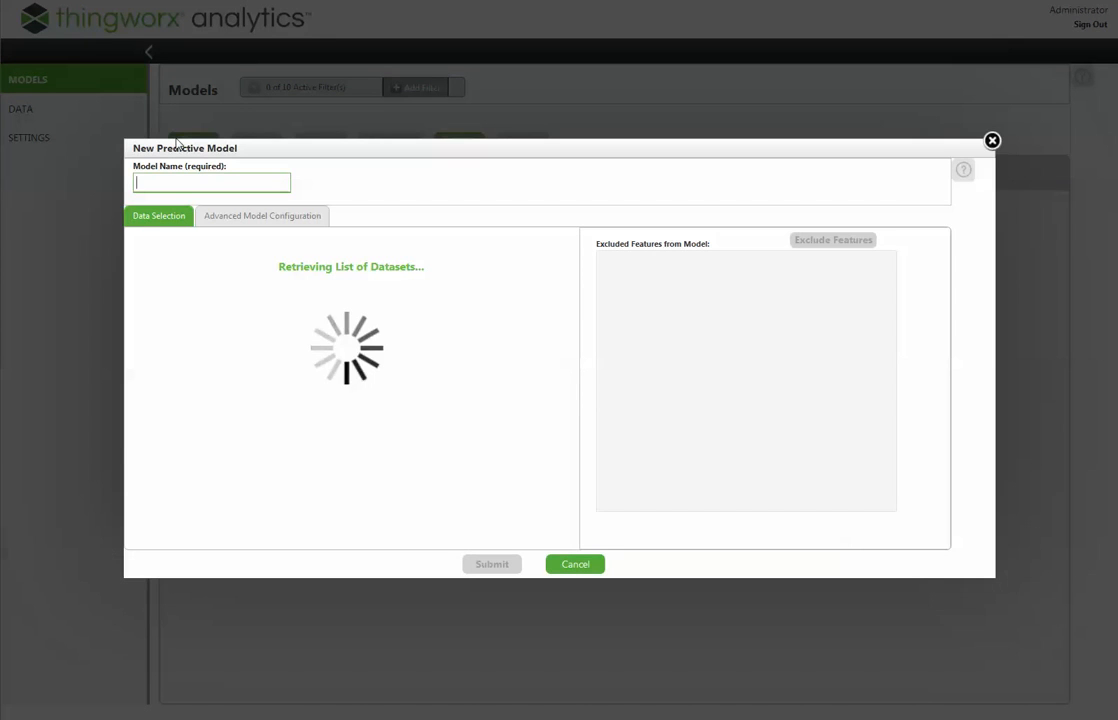
pyautogui.write('Grinder_ERro')
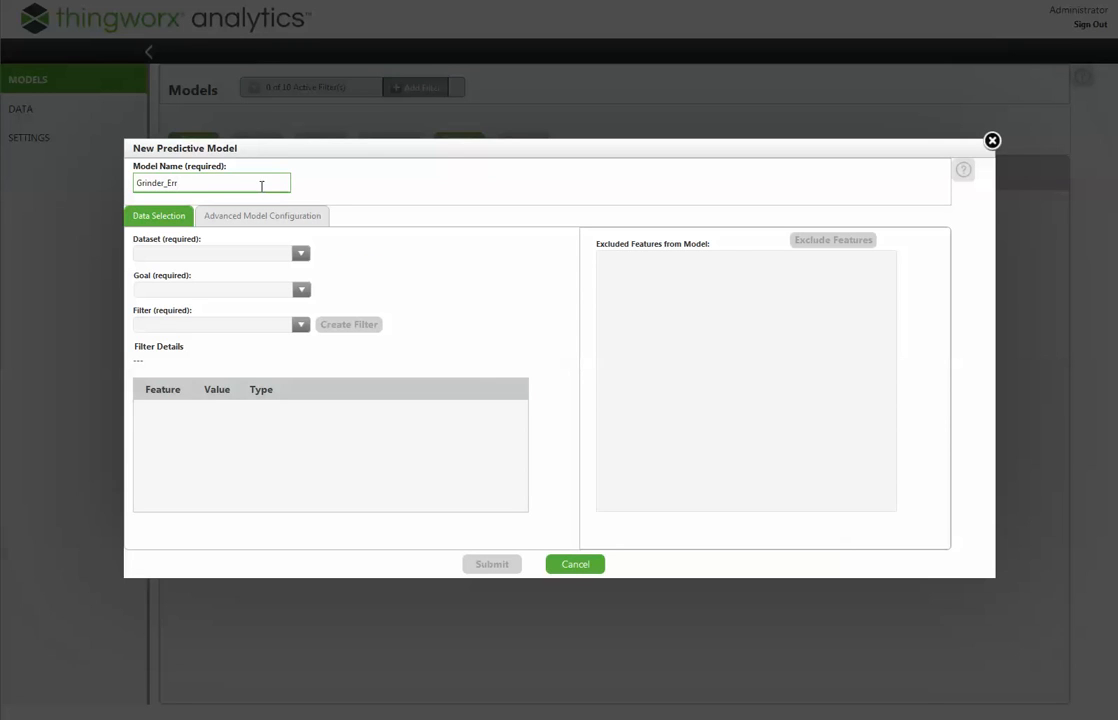
pyautogui.write('or_Model')
# - Base the Grinder_Error_Model on the bean_pro dataset with Grinder as its goal
pyautogui.click(299, 256)
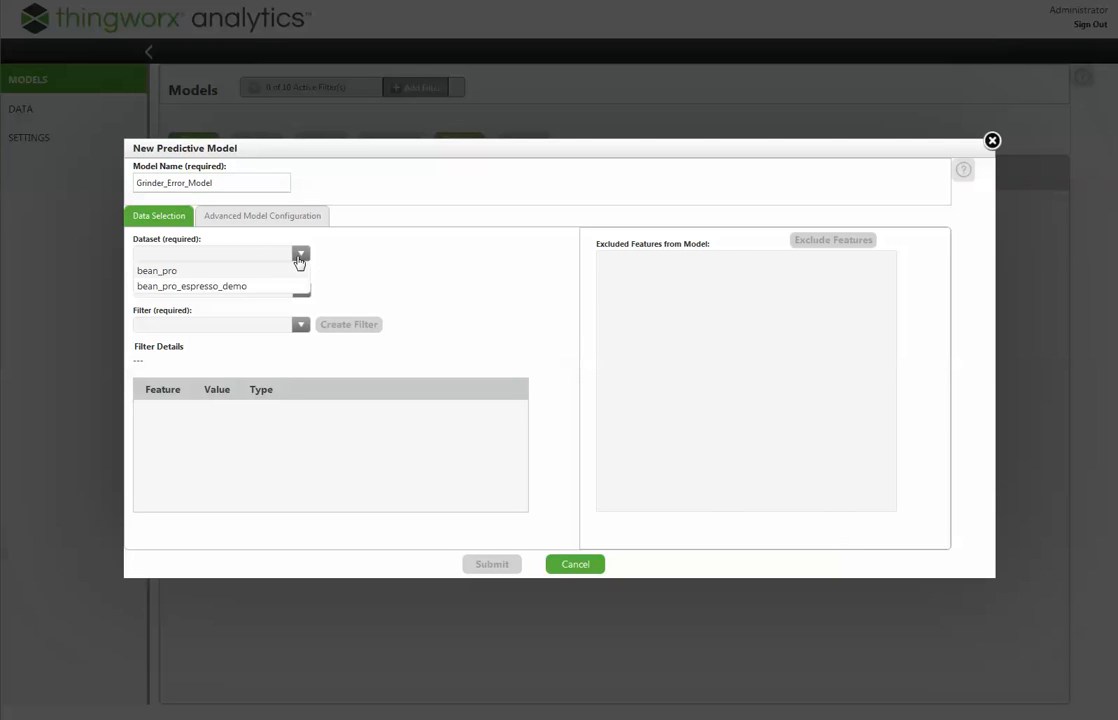
pyautogui.click(157, 270)
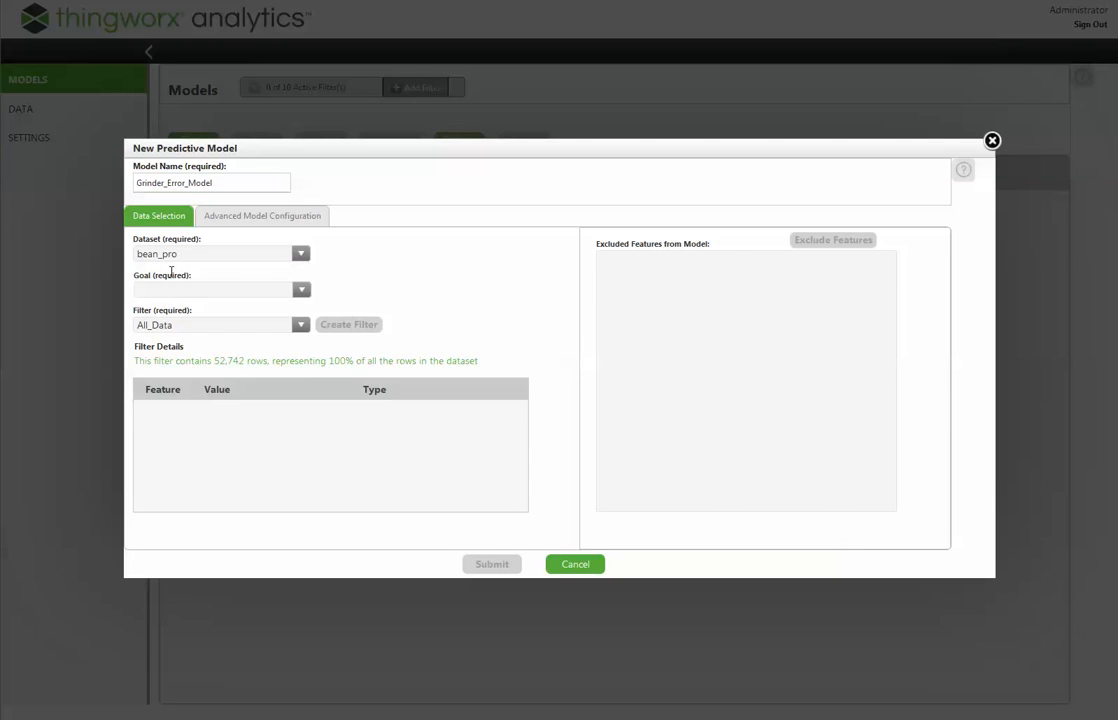
pyautogui.click(302, 292)
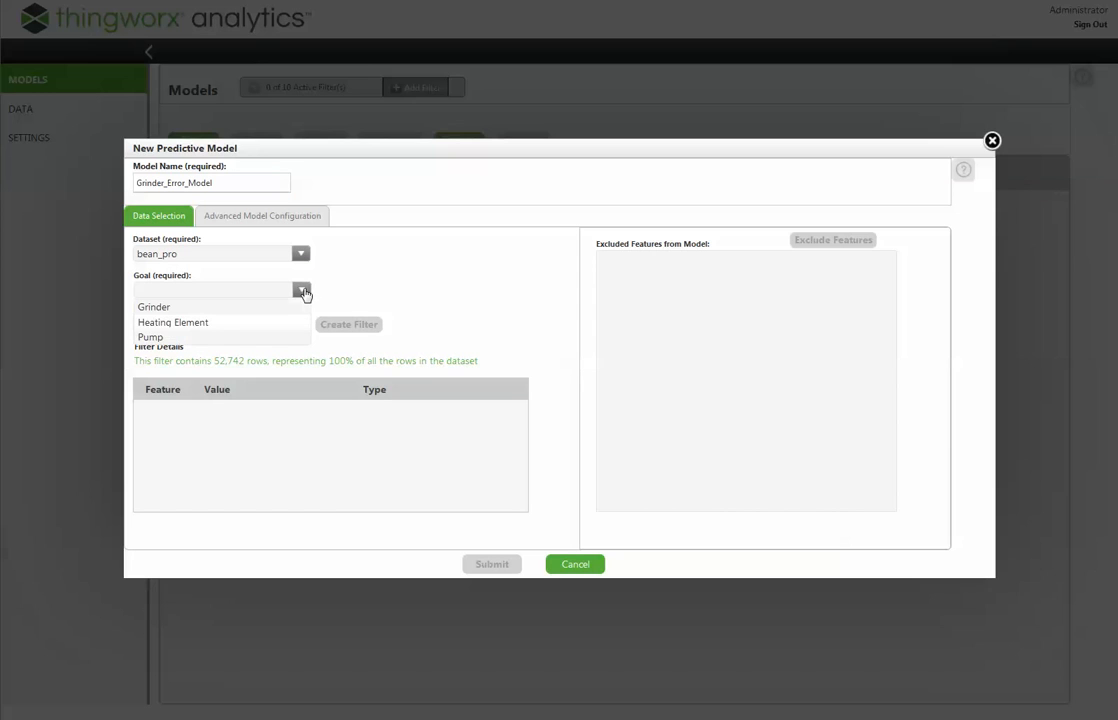
pyautogui.click(150, 308)
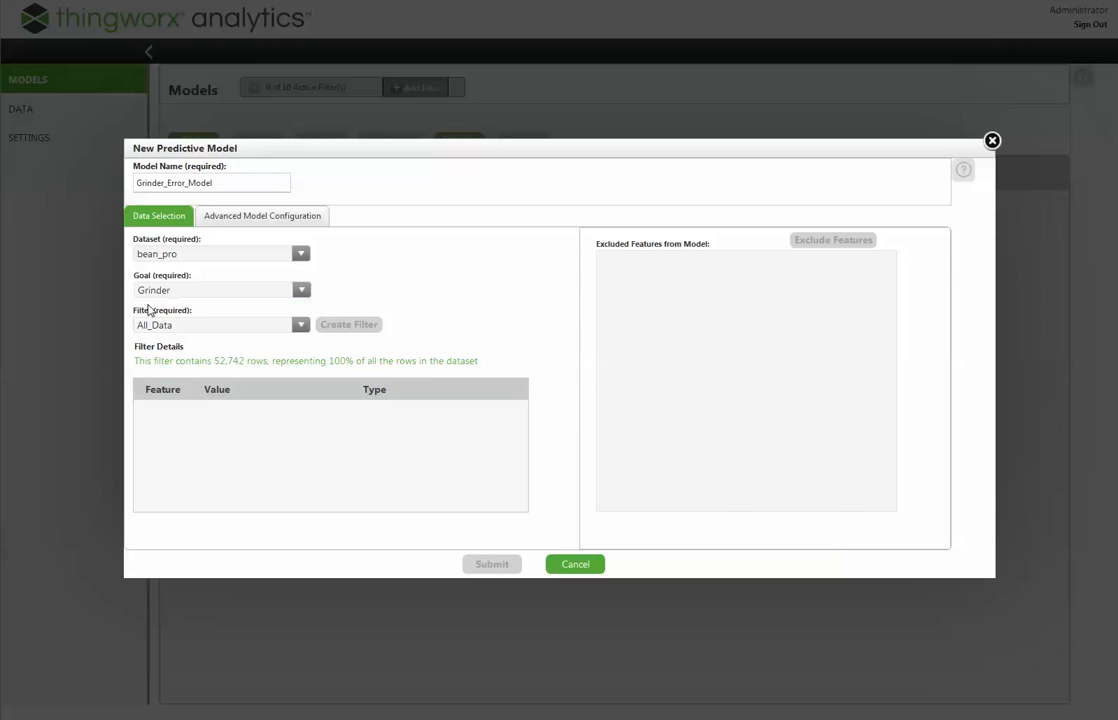
pyautogui.click(300, 326)
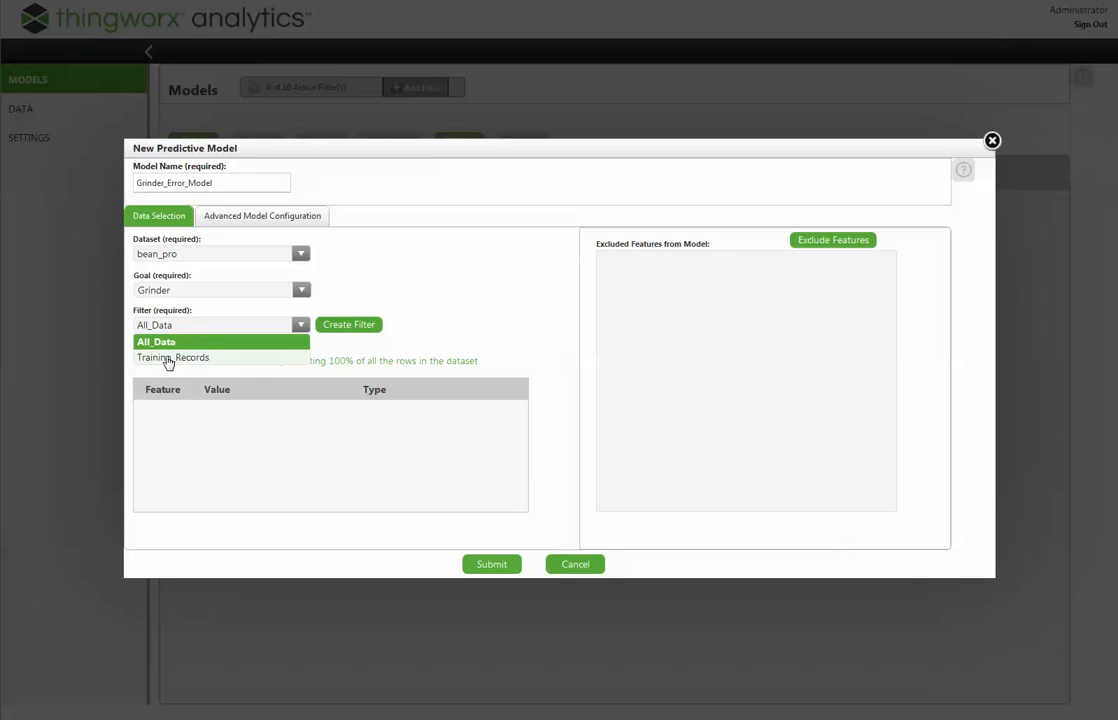
pyautogui.click(529, 305)
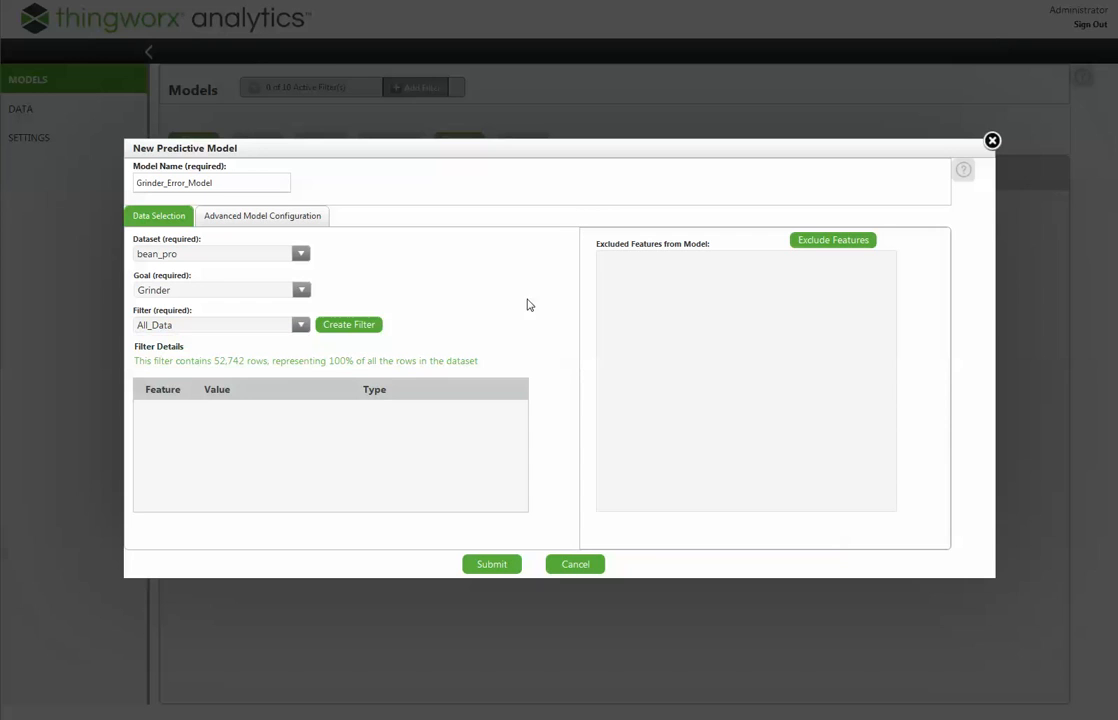
# - Start creating a data filter for the model and name it NewTrainingFilter
pyautogui.click(368, 329)
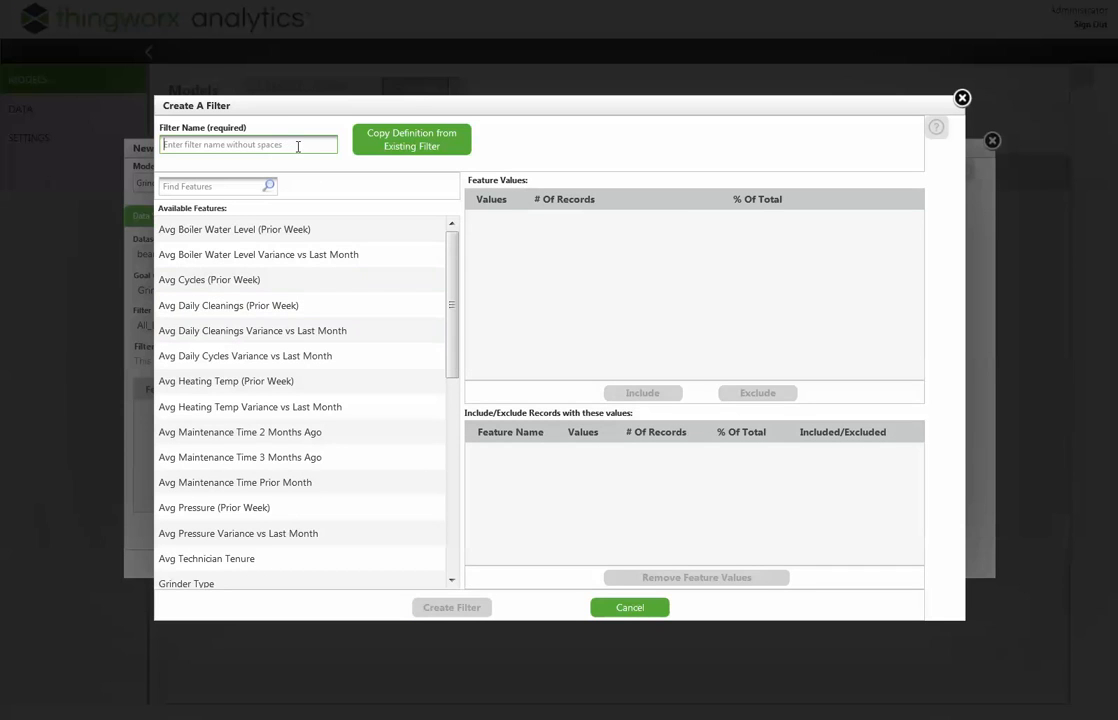
pyautogui.write('NewTrainingFilter')
# - Find the record purpose feature by searching for "record", include its training records, and create the filter
pyautogui.click(224, 186)
pyautogui.write('record')
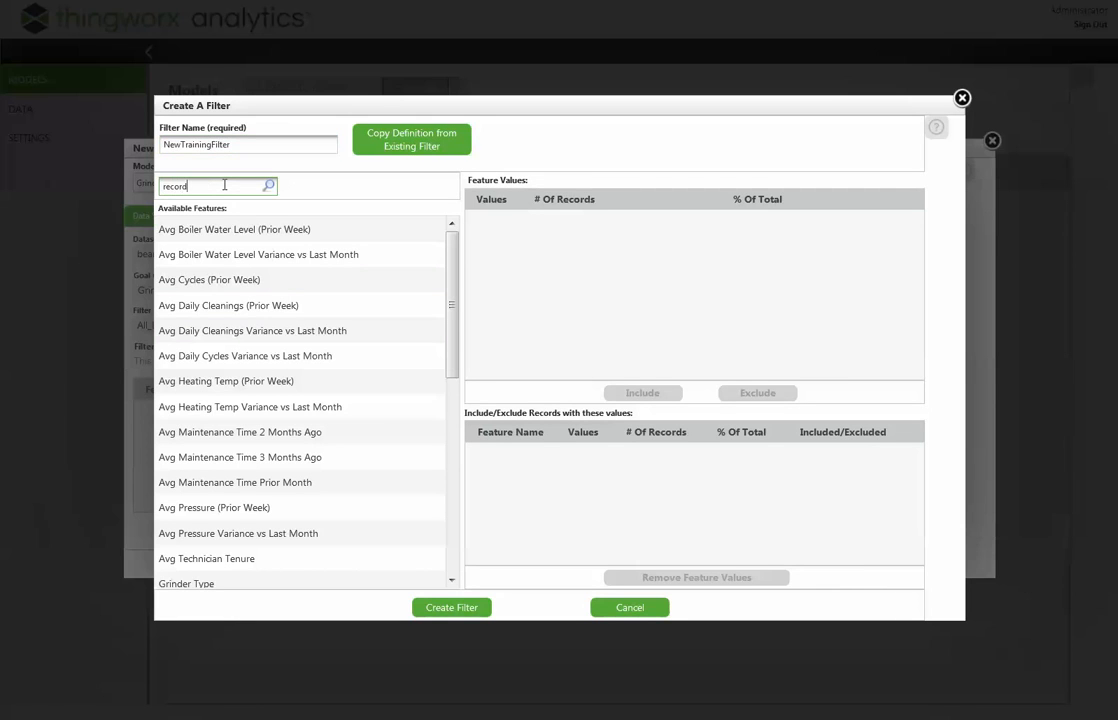
pyautogui.click(268, 186)
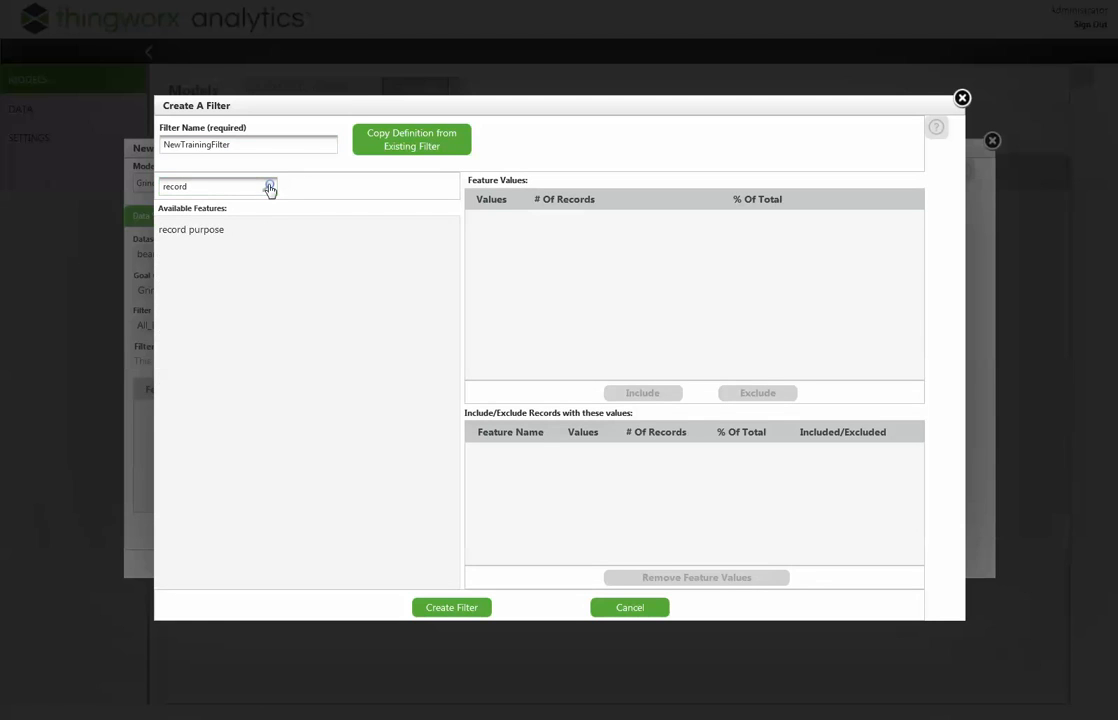
pyautogui.click(243, 246)
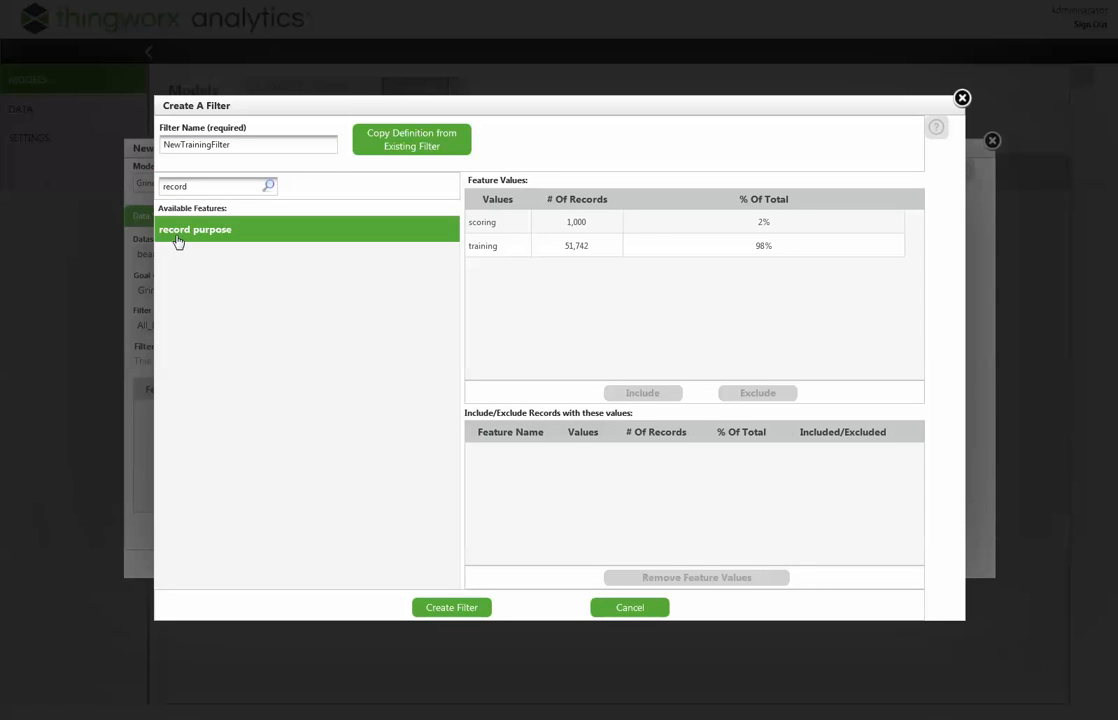
pyautogui.click(563, 248)
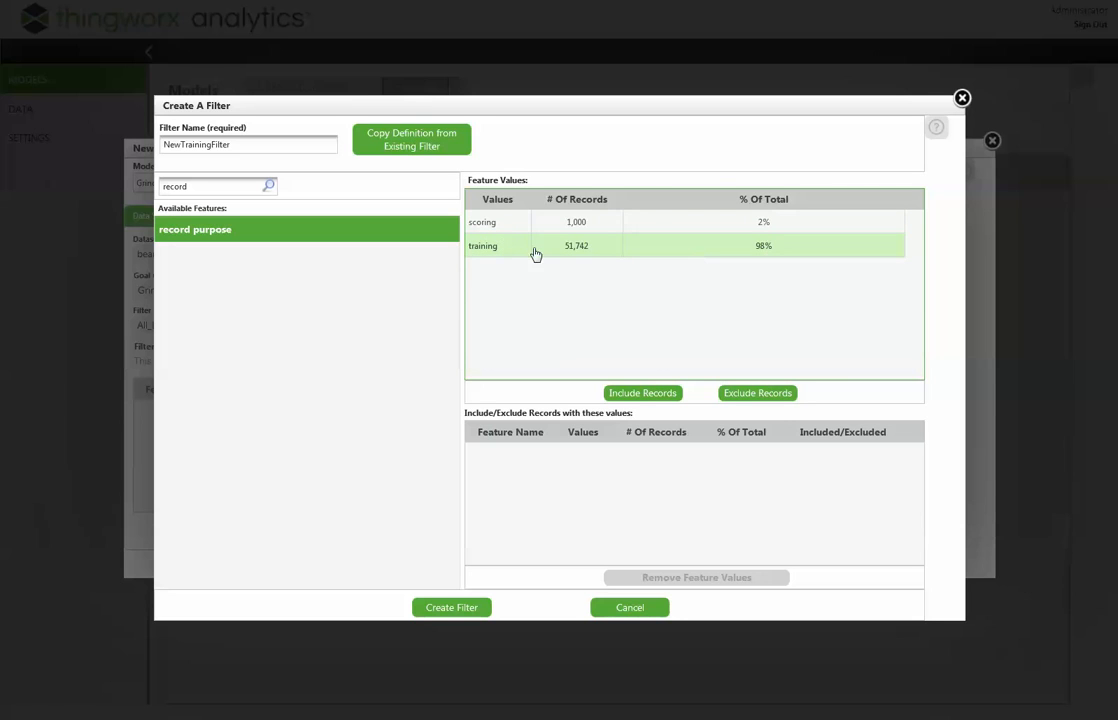
pyautogui.click(652, 393)
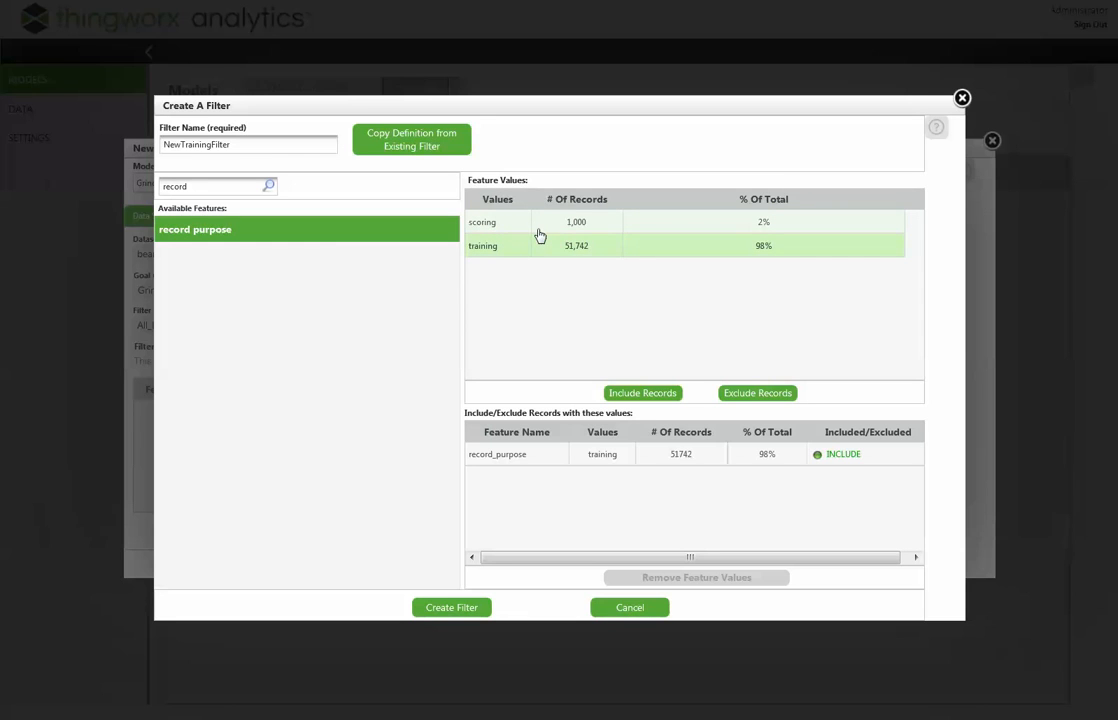
pyautogui.click(451, 610)
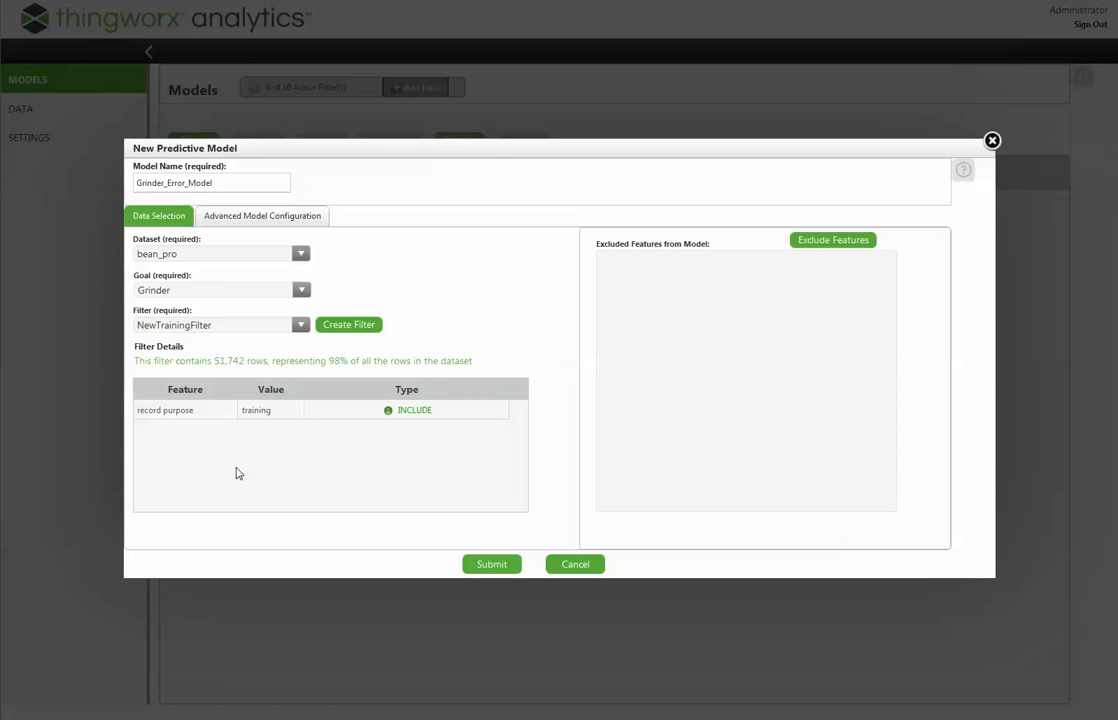
# - Add the Latitude, Longitude and Region features to the model's exclusion list
pyautogui.click(831, 244)
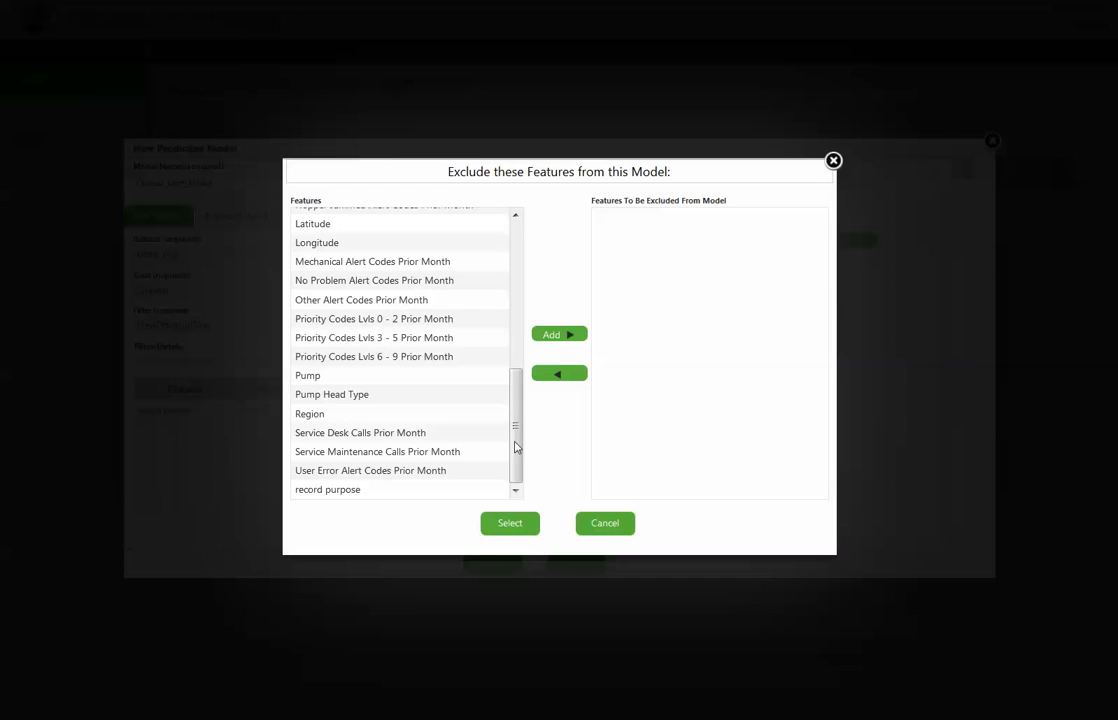
pyautogui.moveTo(518, 407); pyautogui.dragTo(517, 253)
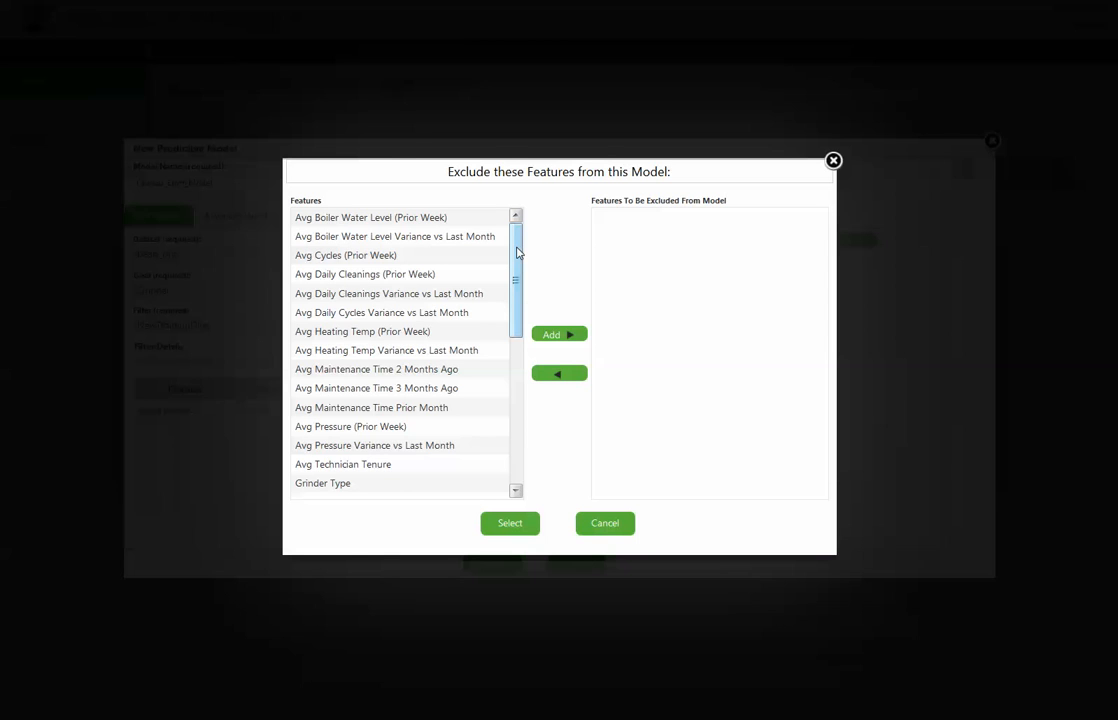
pyautogui.moveTo(518, 253); pyautogui.dragTo(518, 298)
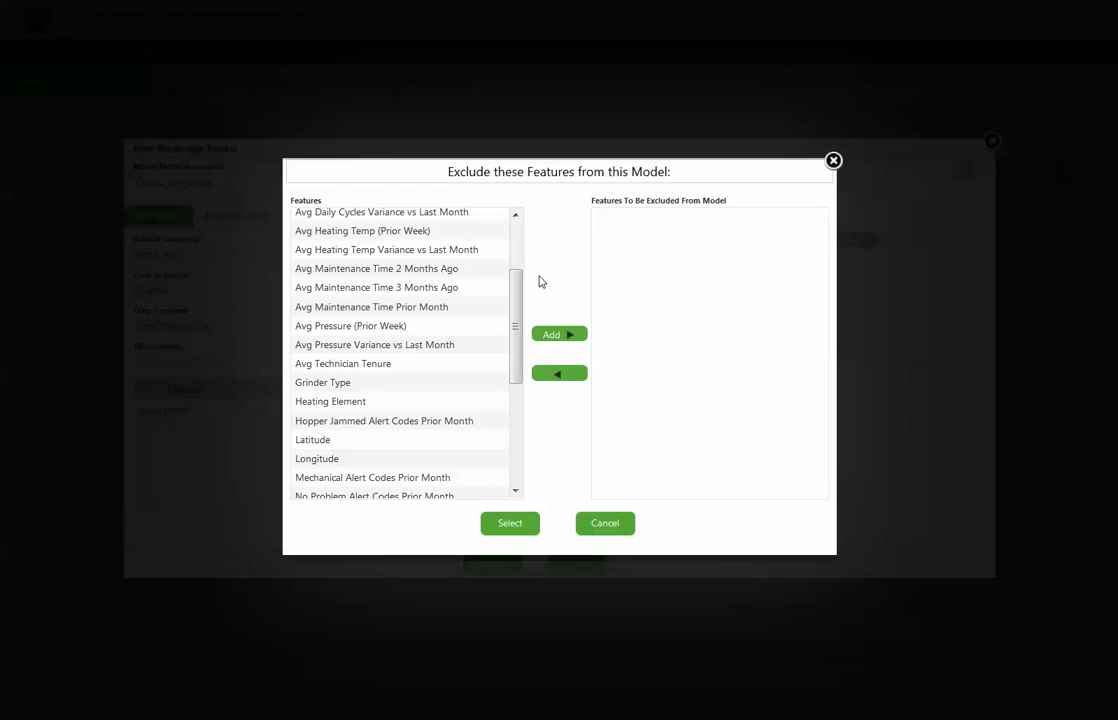
pyautogui.moveTo(518, 325); pyautogui.dragTo(518, 377)
pyautogui.click(402, 326)
pyautogui.click(544, 336)
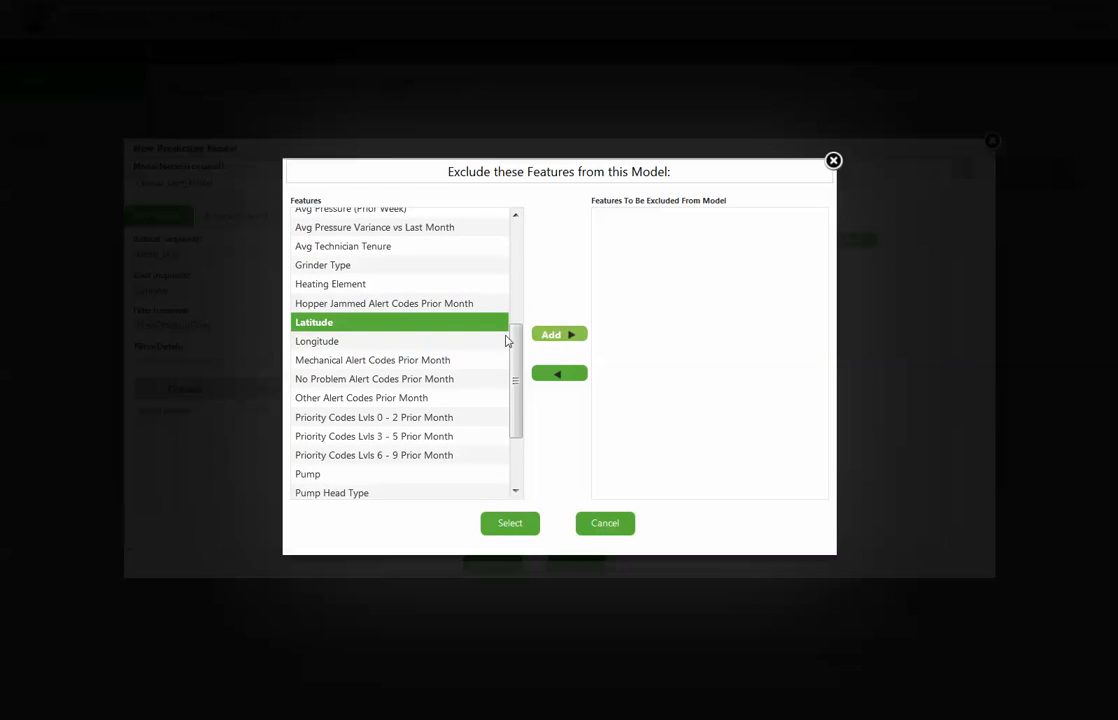
pyautogui.click(409, 345)
pyautogui.click(570, 334)
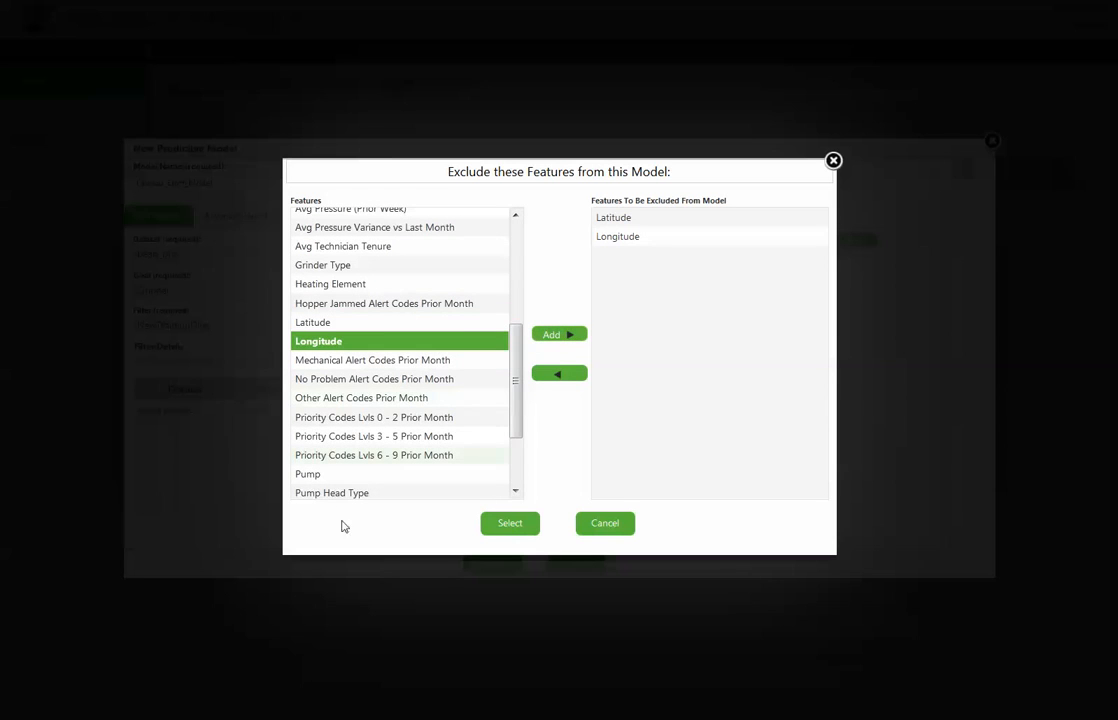
pyautogui.scroll(-2, 420, 440)
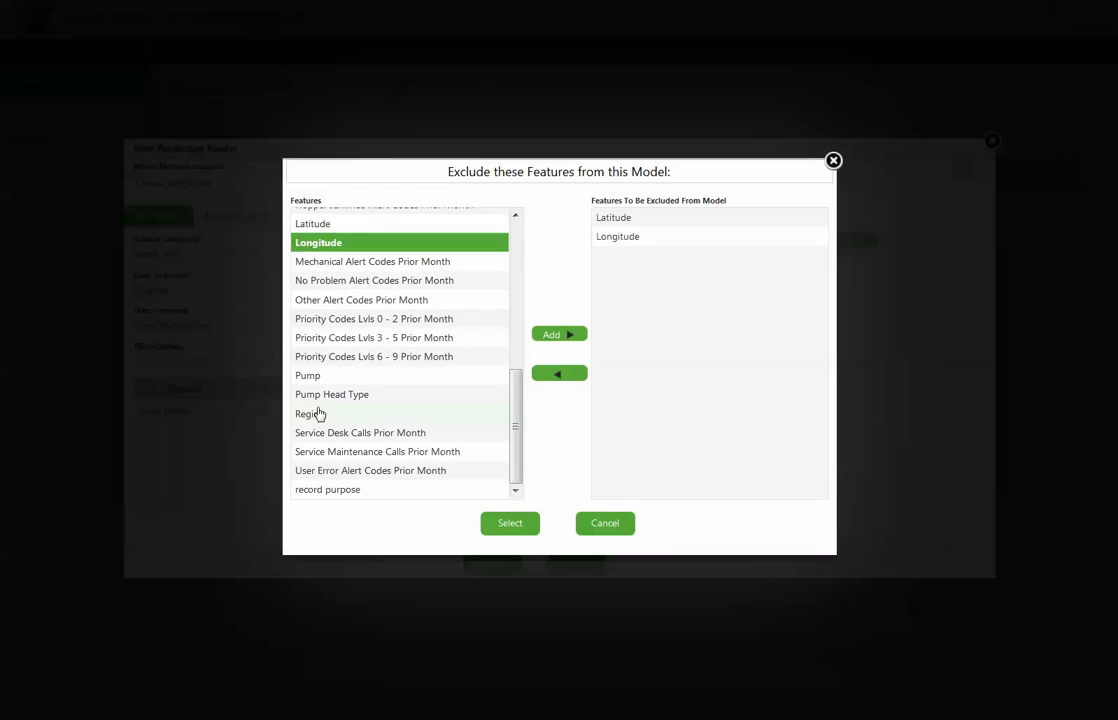
pyautogui.click(354, 414)
pyautogui.click(557, 336)
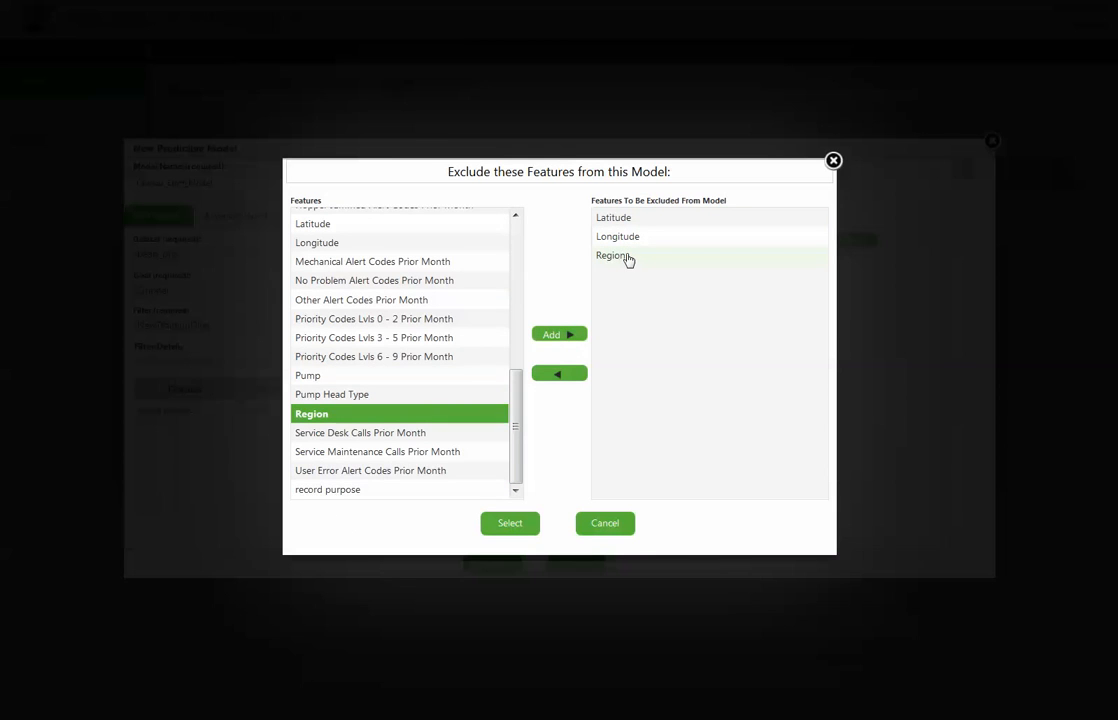
# - Add Pump and Heating Element to the features excluded from the model, and submit the model
pyautogui.moveTo(516, 425); pyautogui.dragTo(519, 412)
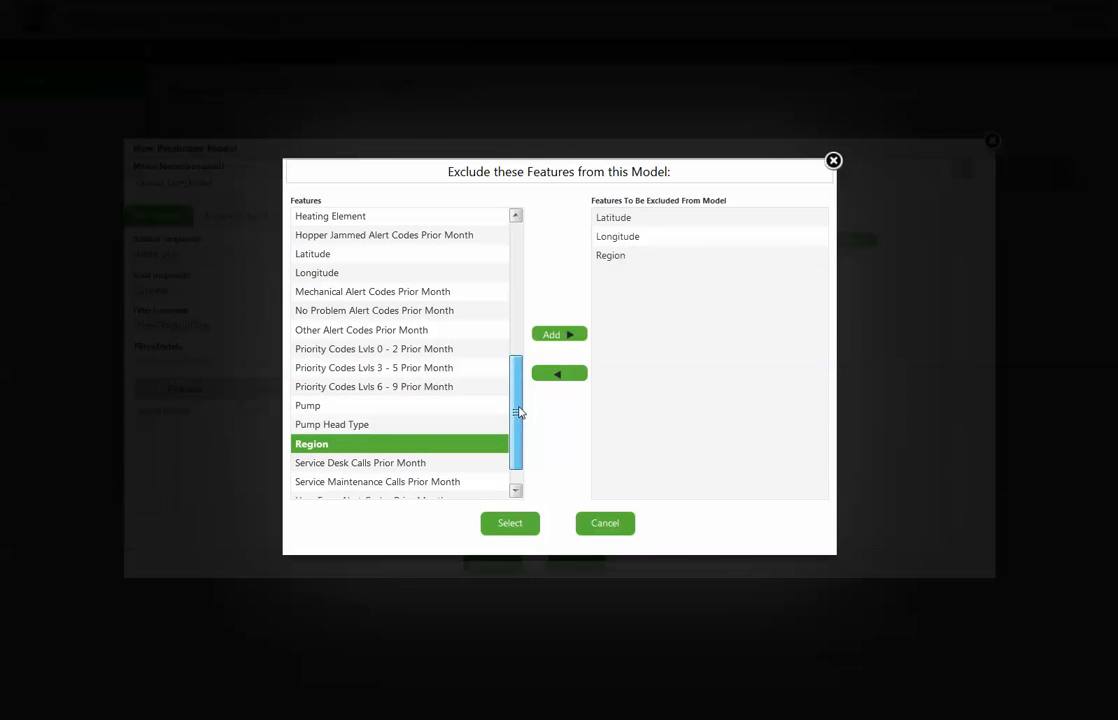
pyautogui.click(414, 405)
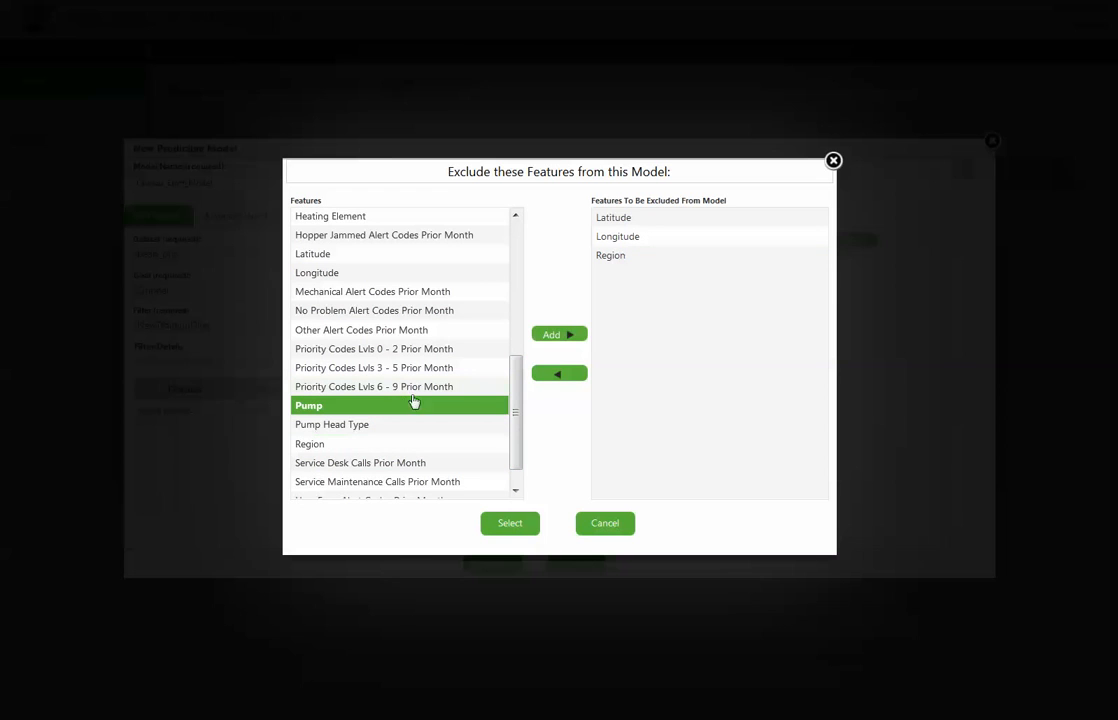
pyautogui.click(557, 336)
pyautogui.moveTo(516, 388); pyautogui.dragTo(530, 336)
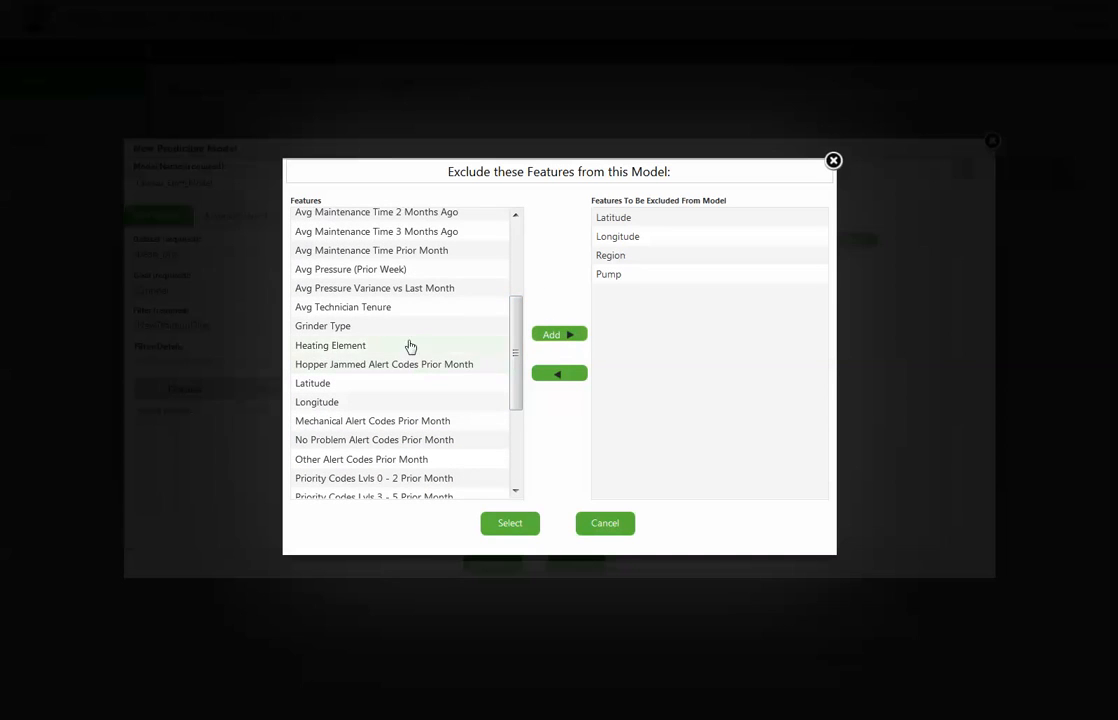
pyautogui.click(412, 346)
pyautogui.click(550, 334)
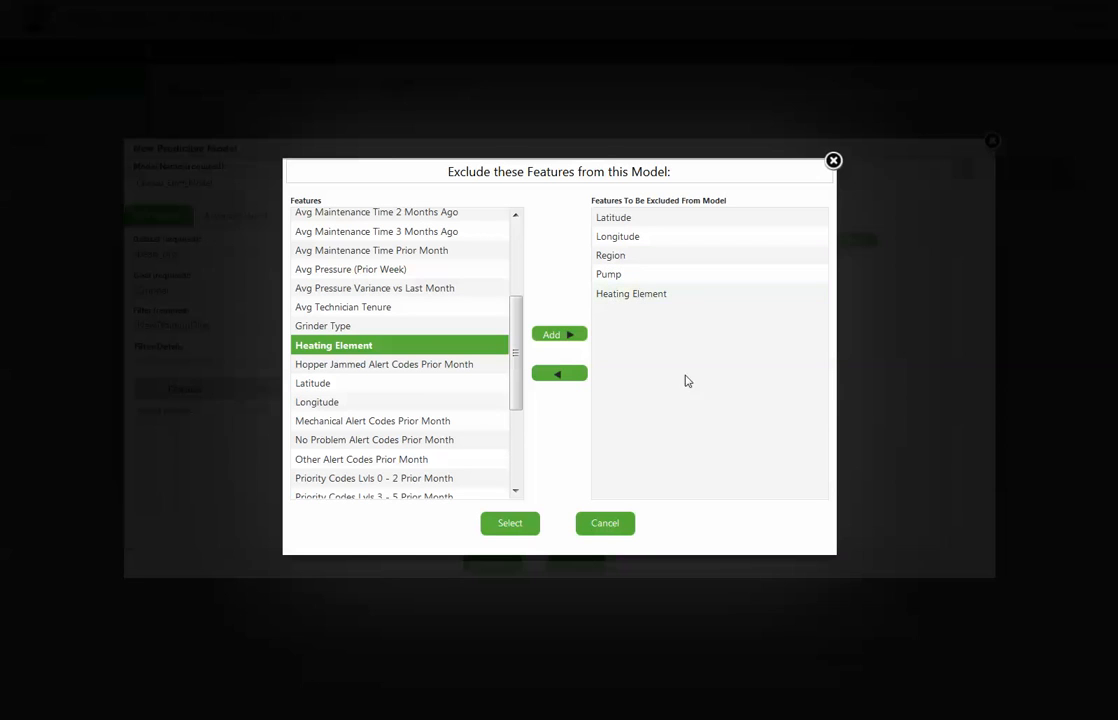
pyautogui.click(510, 524)
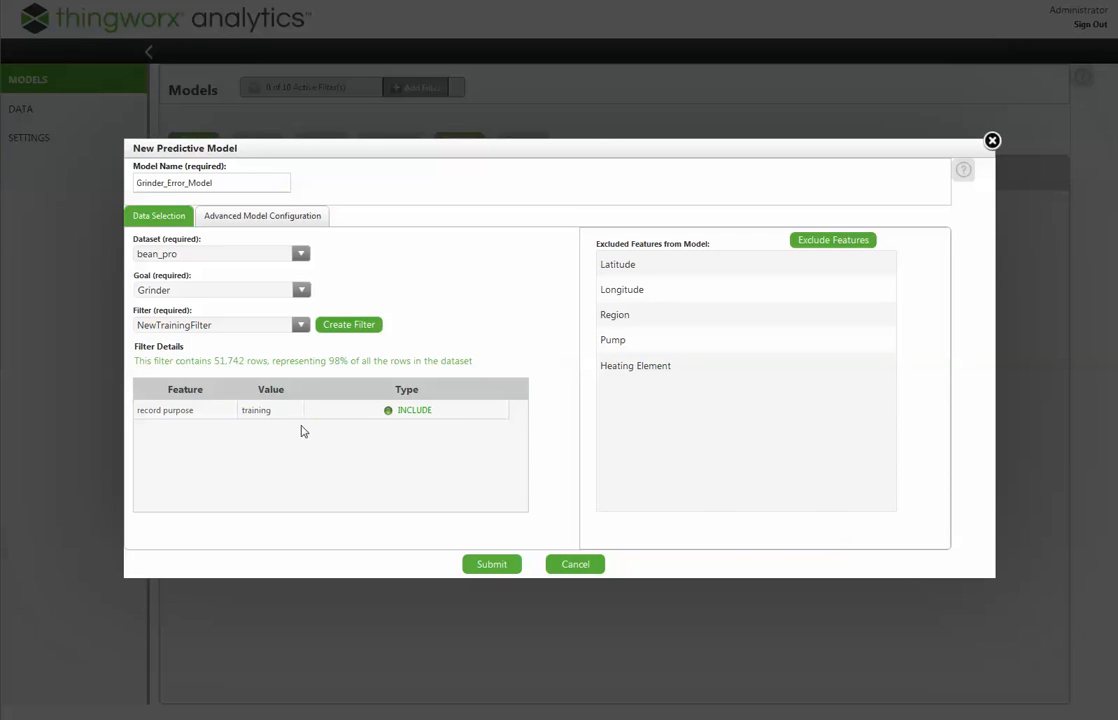
pyautogui.click(491, 566)
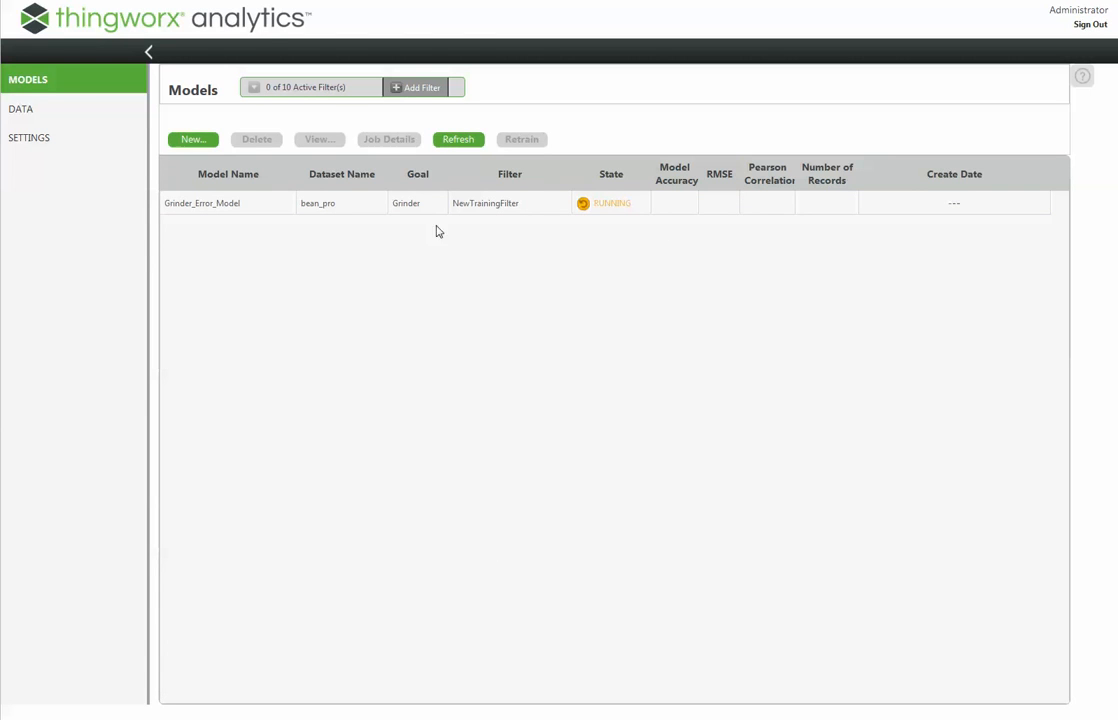
# - Start a second new predictive model named GrinderErrorAdvanced
pyautogui.click(194, 141)
pyautogui.write('m')
pyautogui.press('BackSpace')
pyautogui.write('Grinder')
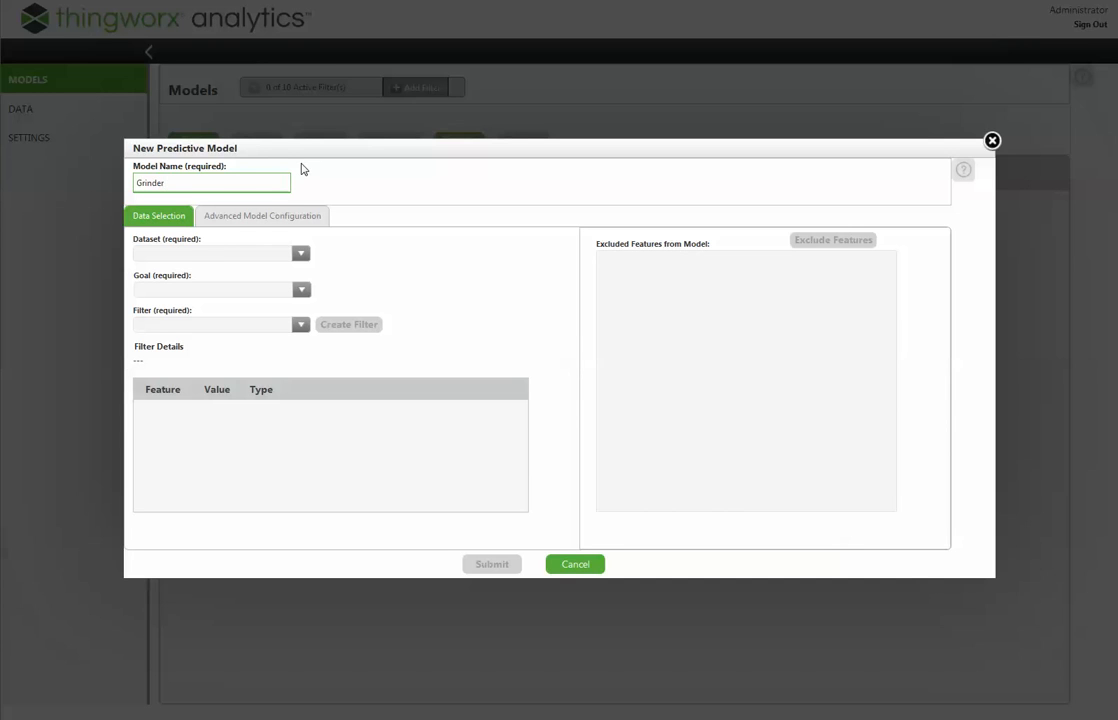
pyautogui.write('ErrorAdvance')
# - Set the second model's dataset to bean_pro, its goal to Grinder and its filter to NewTrainingFilter
pyautogui.click(226, 253)
pyautogui.click(226, 266)
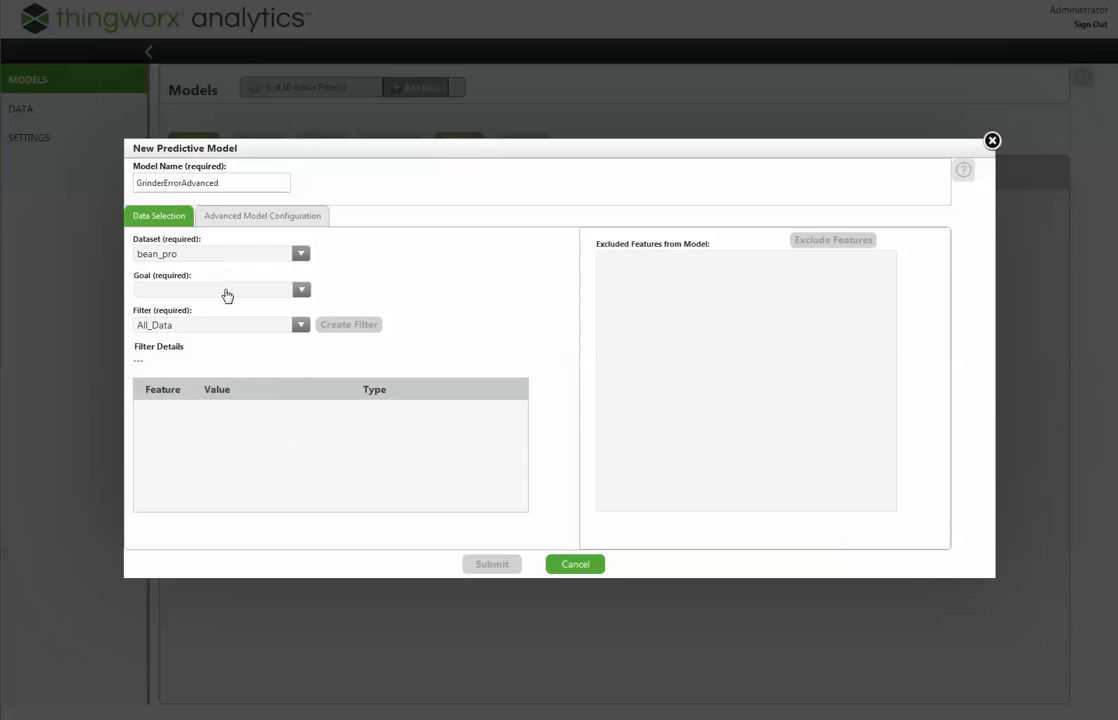
pyautogui.click(225, 290)
pyautogui.click(211, 308)
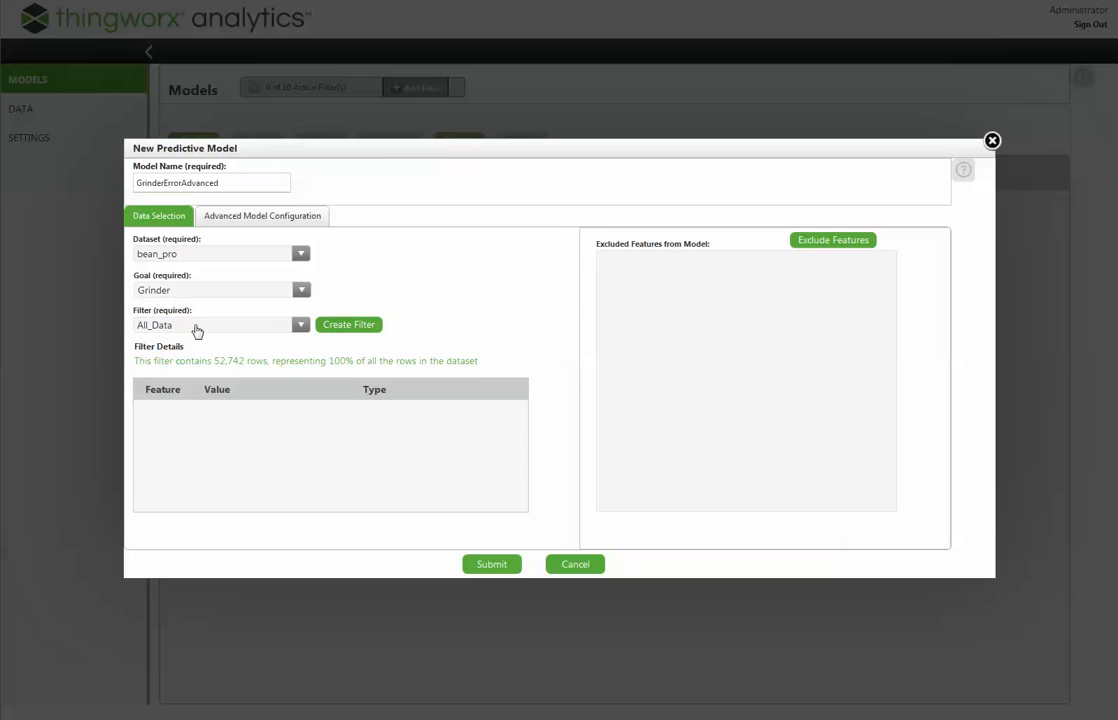
pyautogui.click(248, 326)
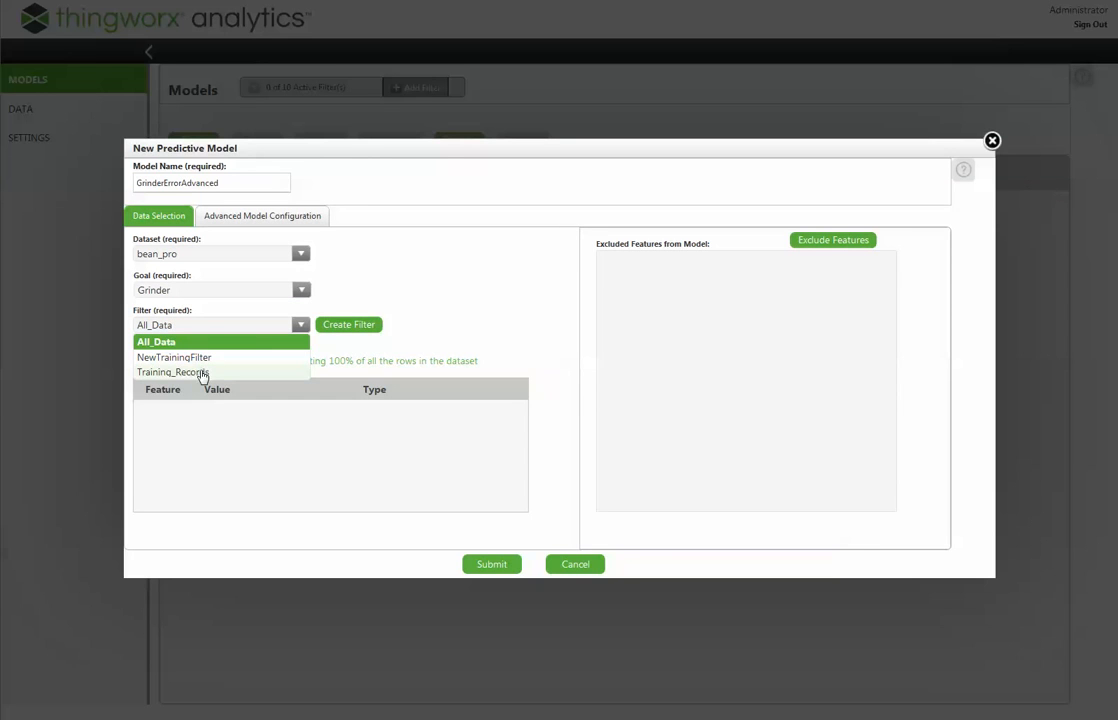
pyautogui.click(196, 357)
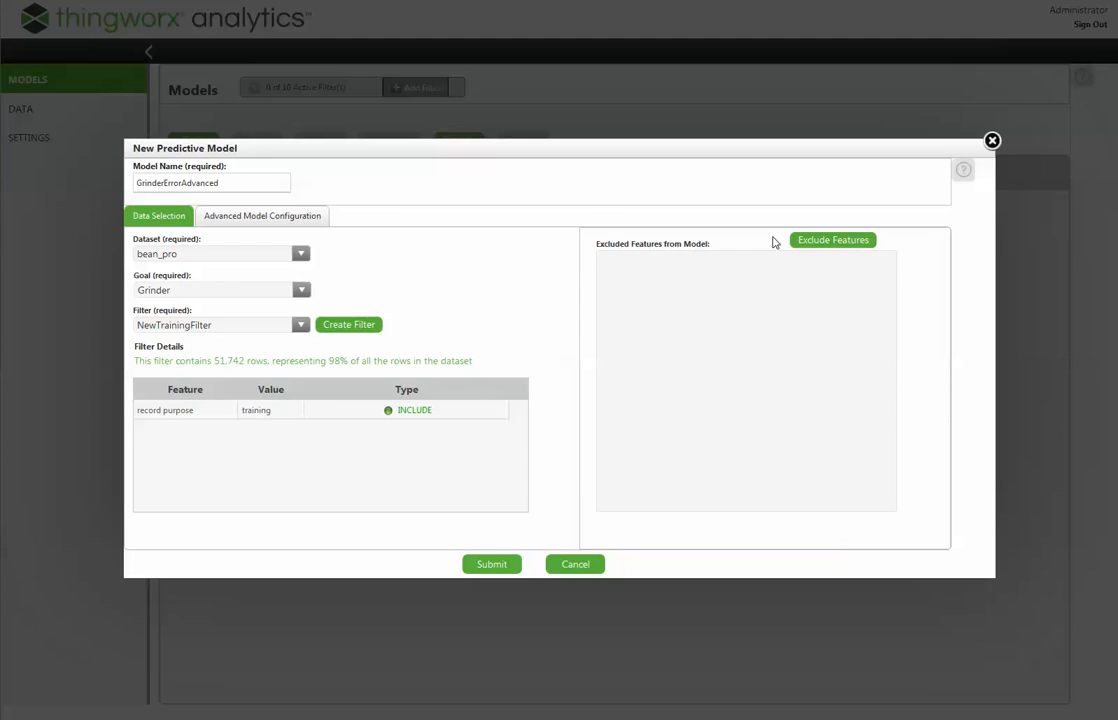
# - Remove the decision tree, gradient boost, linear regression and neural net learners from the model's advanced configuration
pyautogui.click(205, 217)
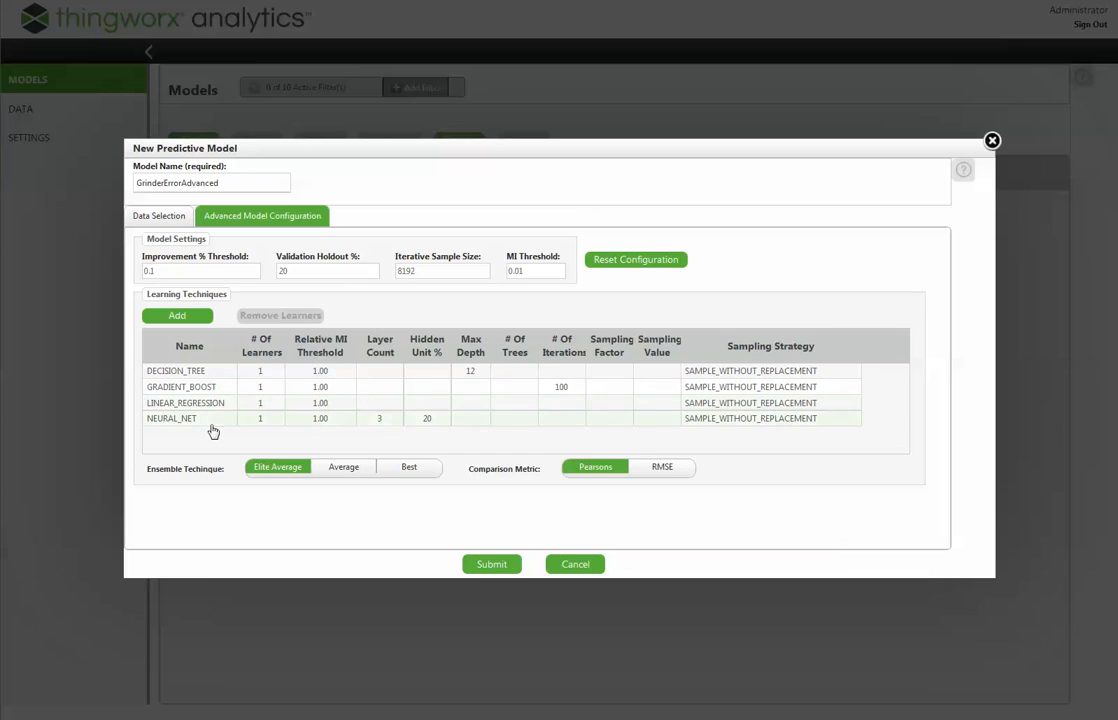
pyautogui.click(213, 381)
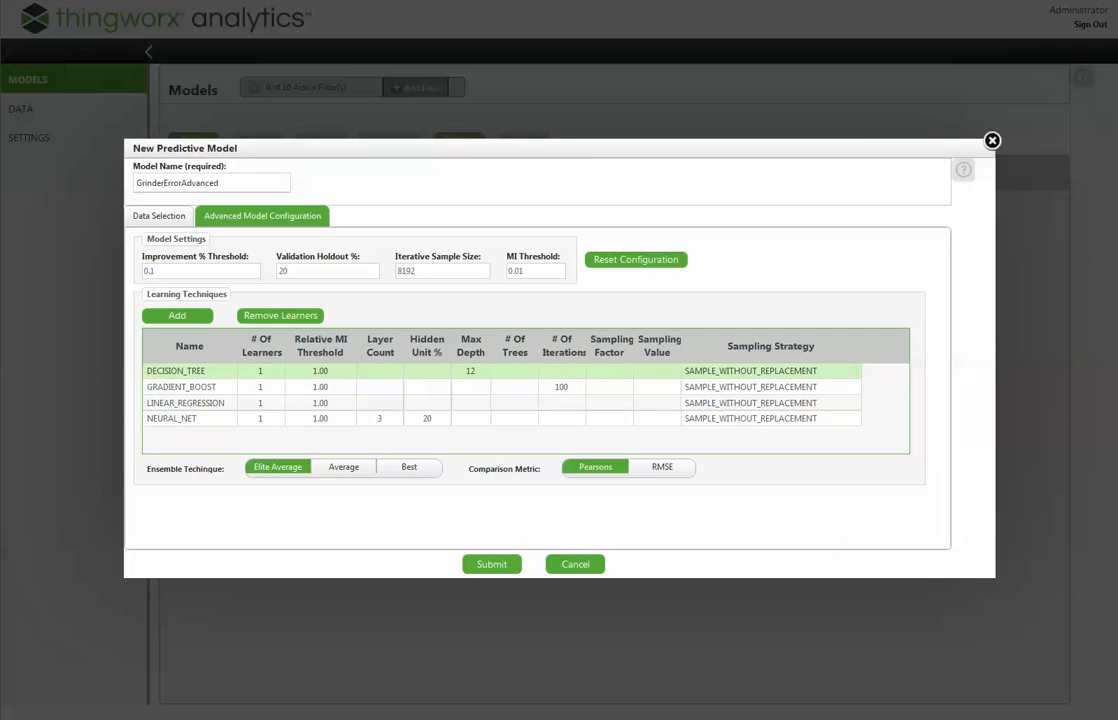
pyautogui.click(252, 316)
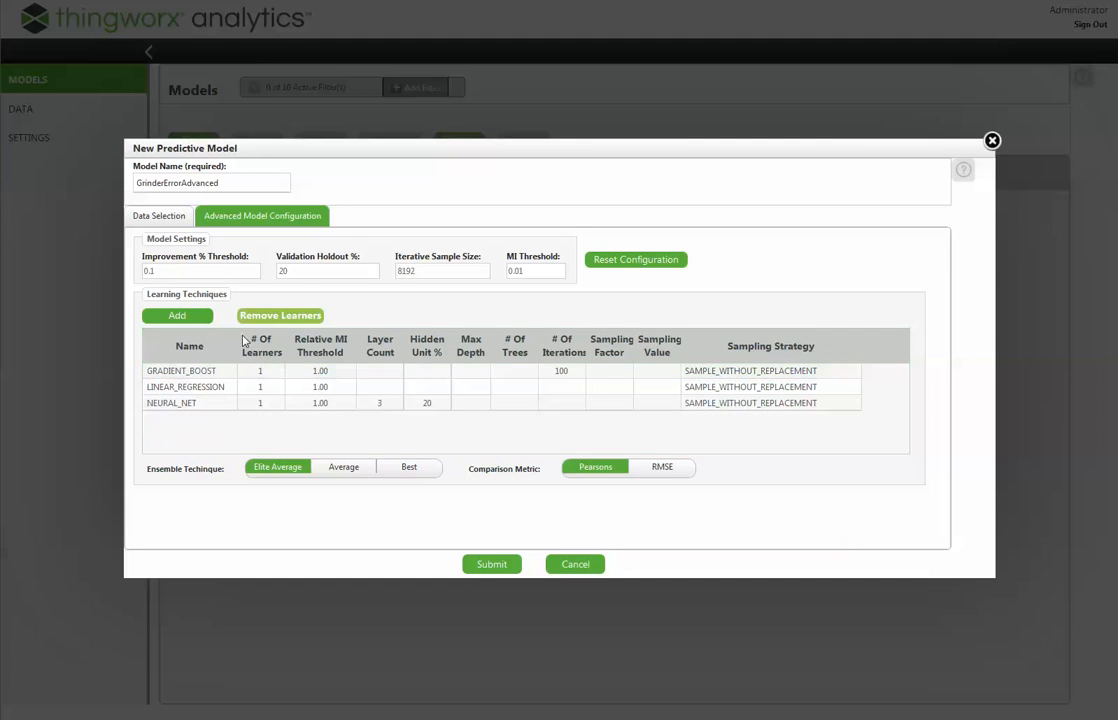
pyautogui.click(224, 372)
pyautogui.click(288, 316)
pyautogui.click(222, 372)
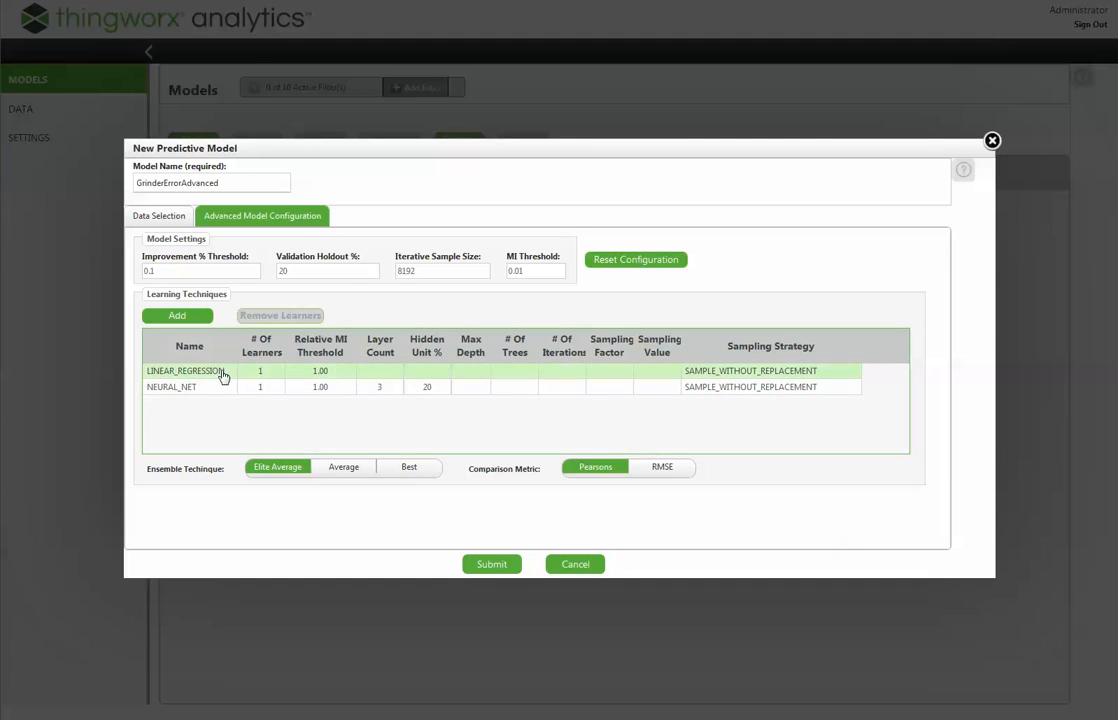
pyautogui.click(277, 318)
pyautogui.click(222, 386)
pyautogui.click(280, 316)
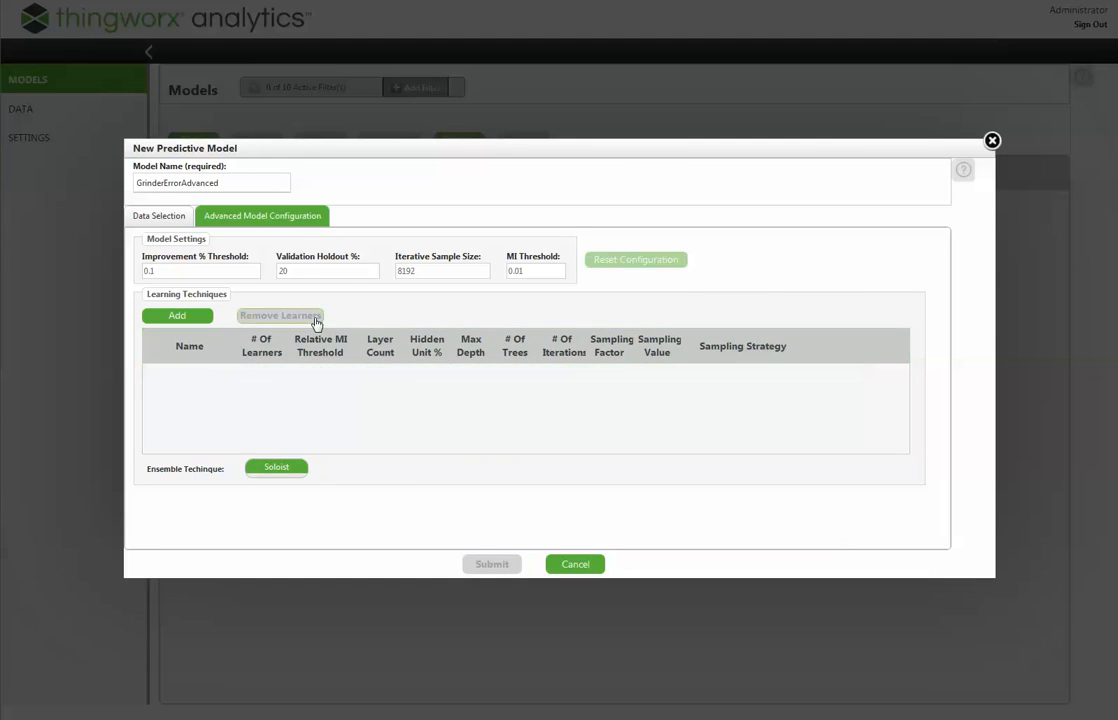
# - Add a single Linear Regression learner with its default sampling strategy and MI threshold, and submit the model
pyautogui.click(177, 316)
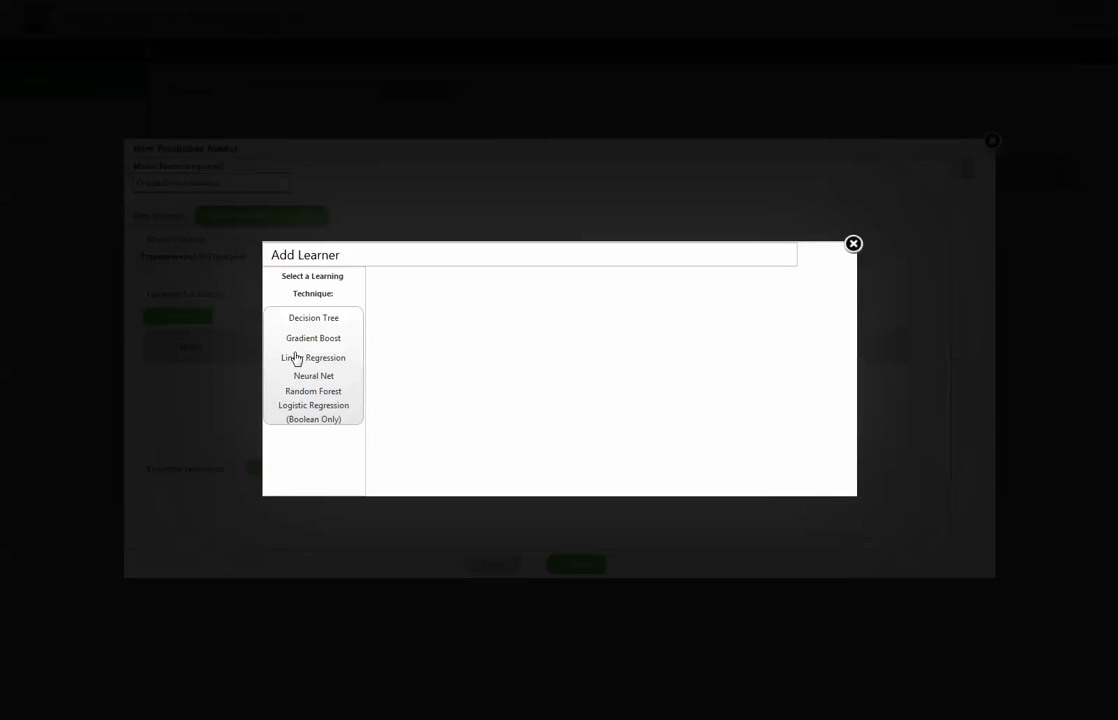
pyautogui.click(296, 358)
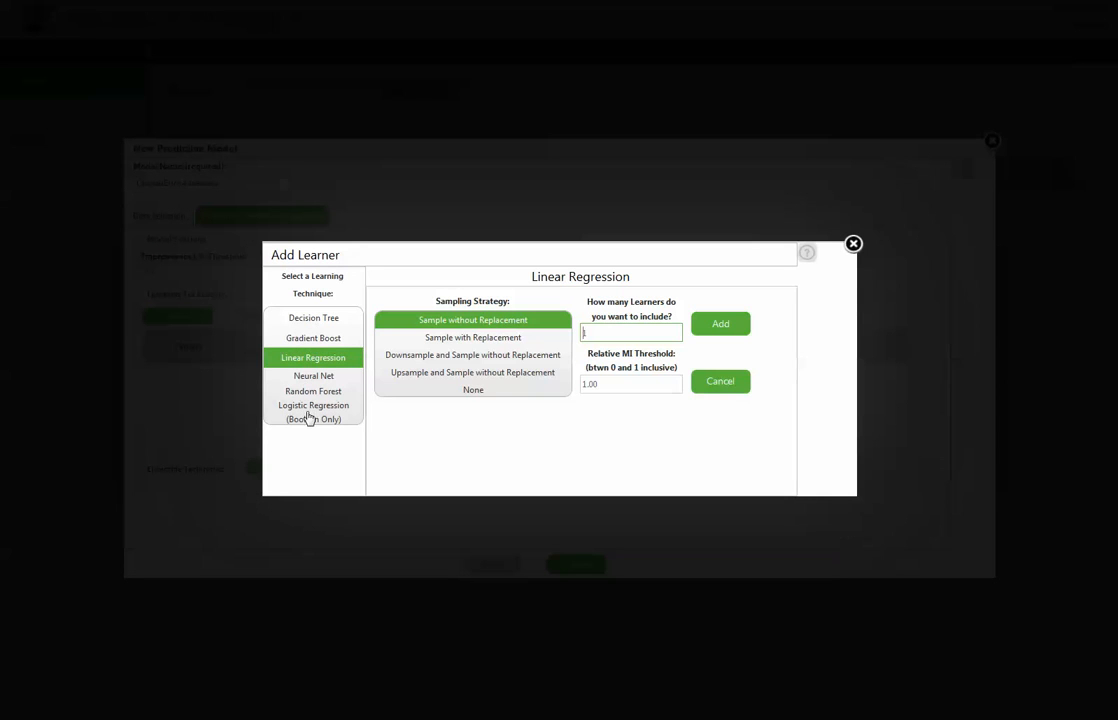
pyautogui.click(721, 327)
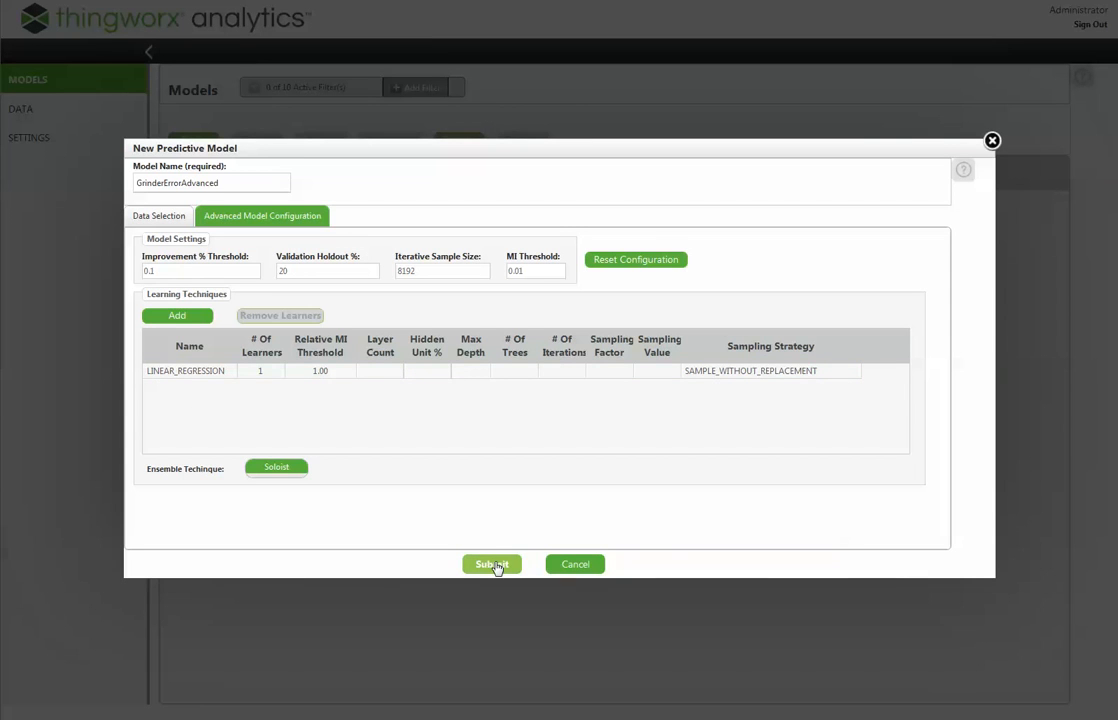
pyautogui.click(493, 566)
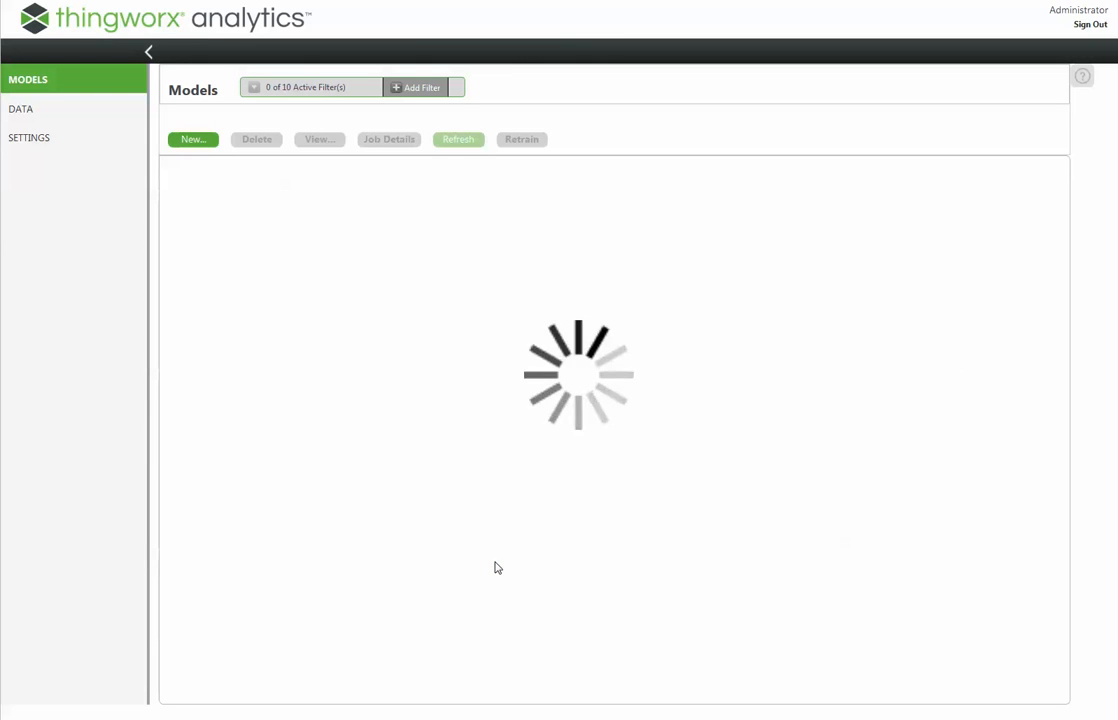